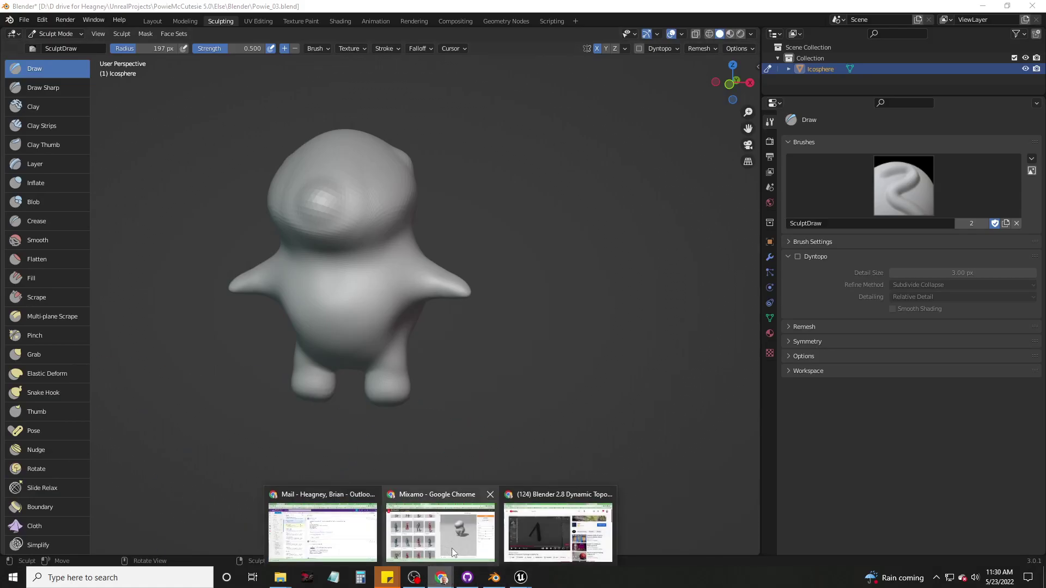
Step: Bring the Mixamo browser window to the front and select the 'idle' search text for replacement
left_click(436, 545)
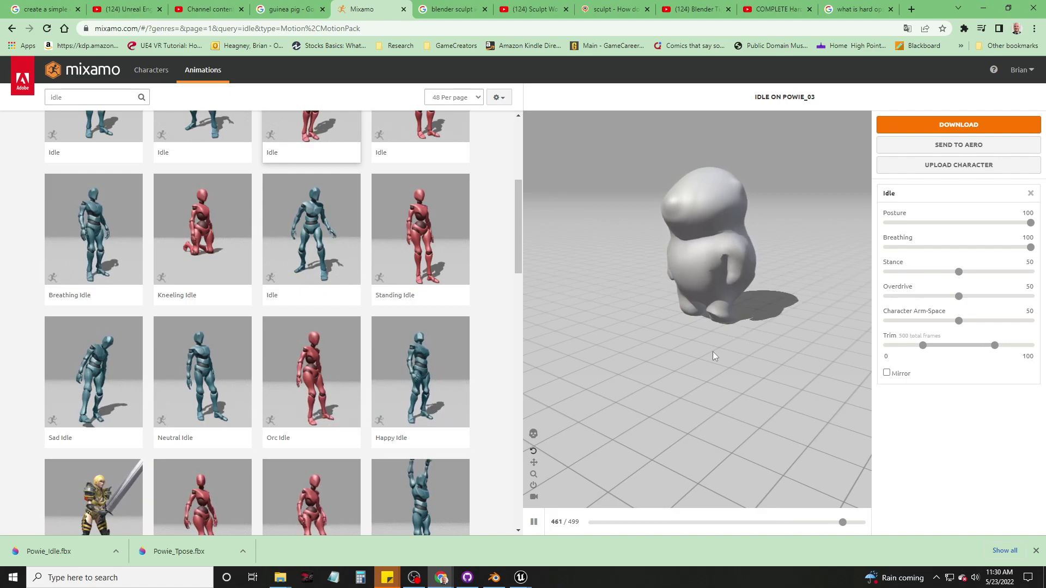
scroll(314, 342, "up", 4)
scroll(315, 342, "up", 2)
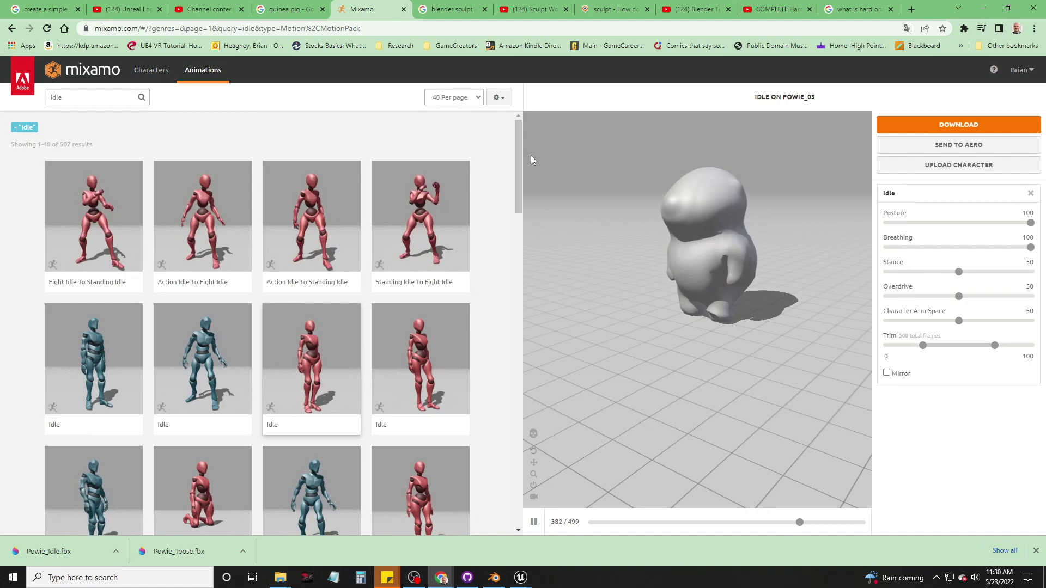
left_click(77, 97)
key("Return")
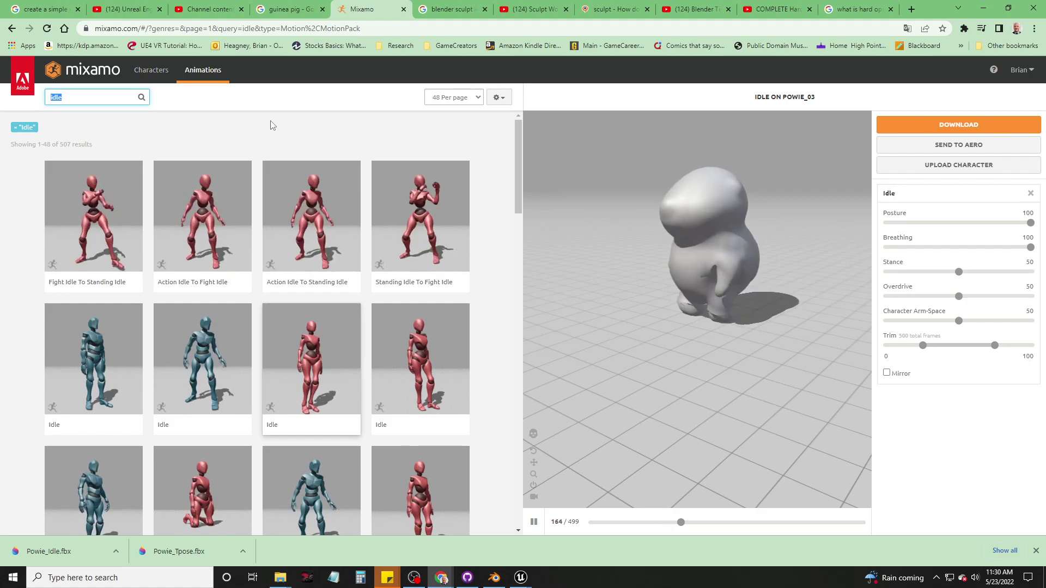
Step: Search for 'walk' and preview three Walking variants, Walk In Circle and Happy Walk Backward
type("k")
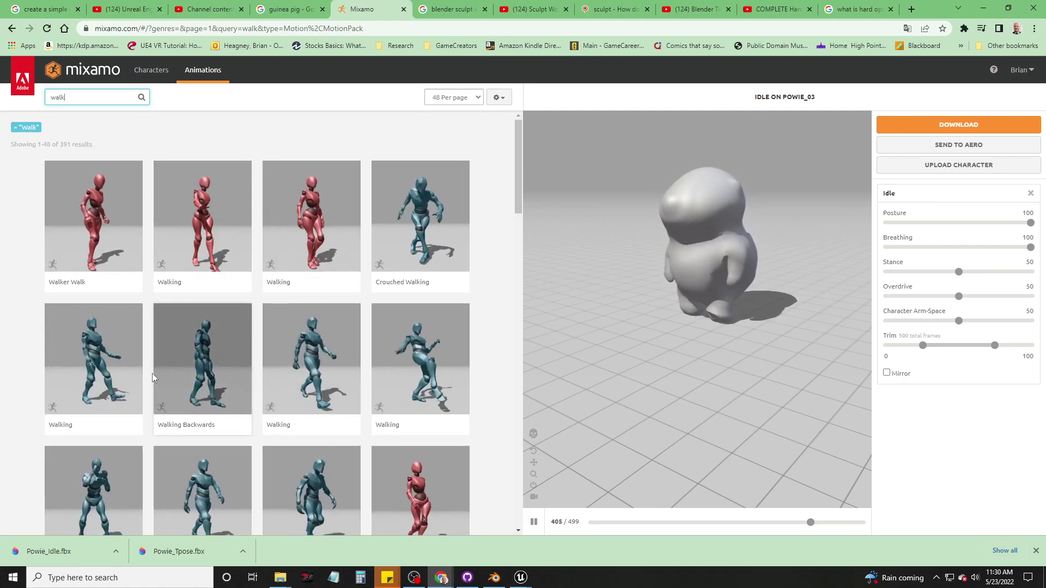
scroll(218, 417, "down", 5)
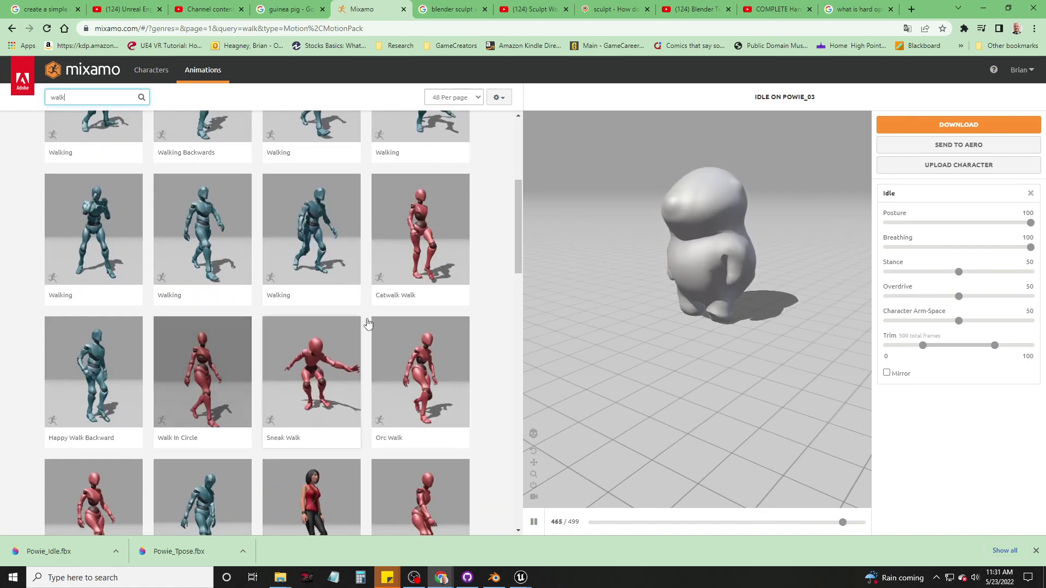
left_click(310, 245)
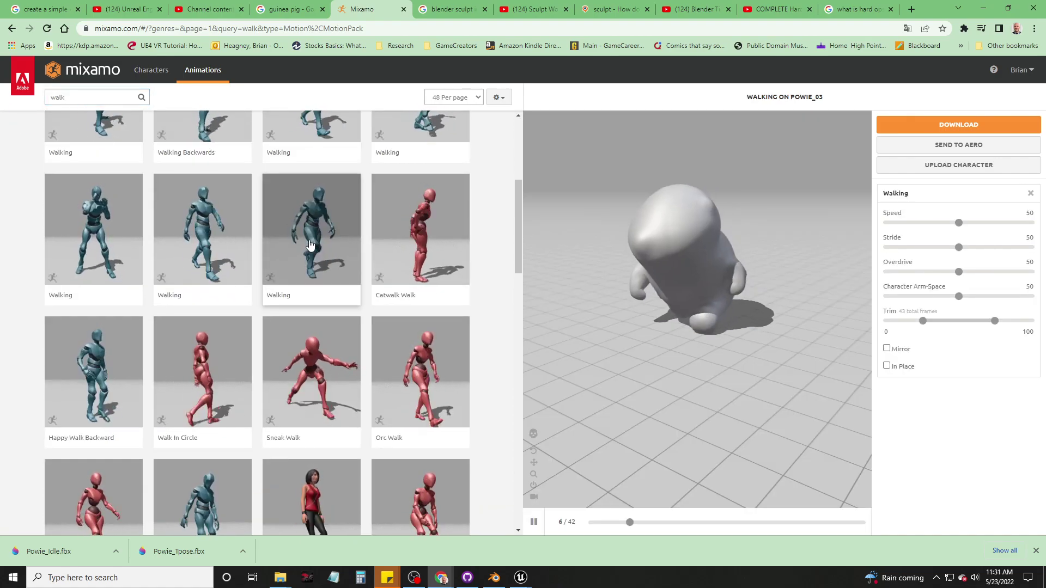
left_click(199, 224)
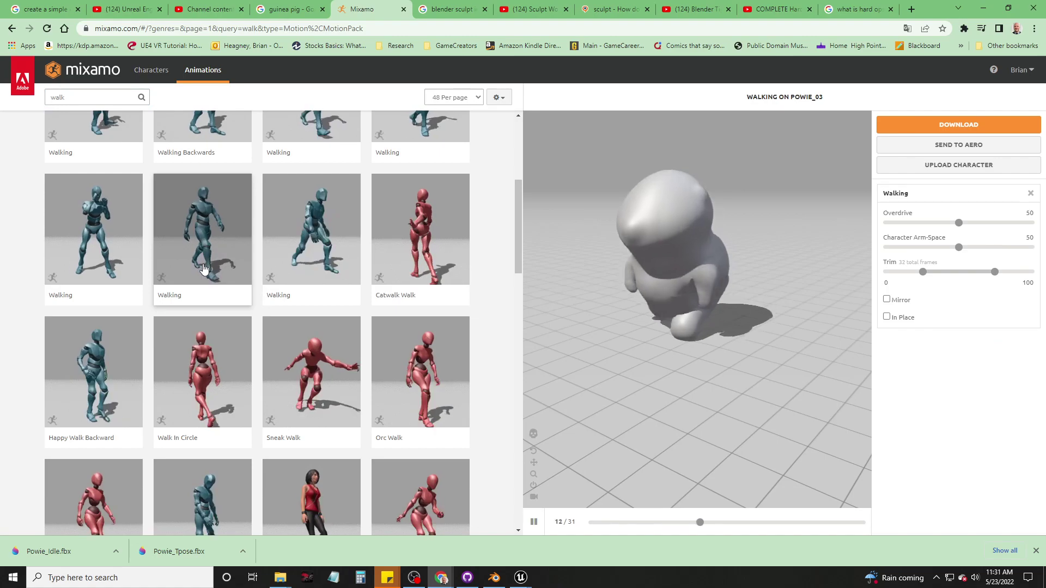
left_click(209, 397)
left_click(101, 398)
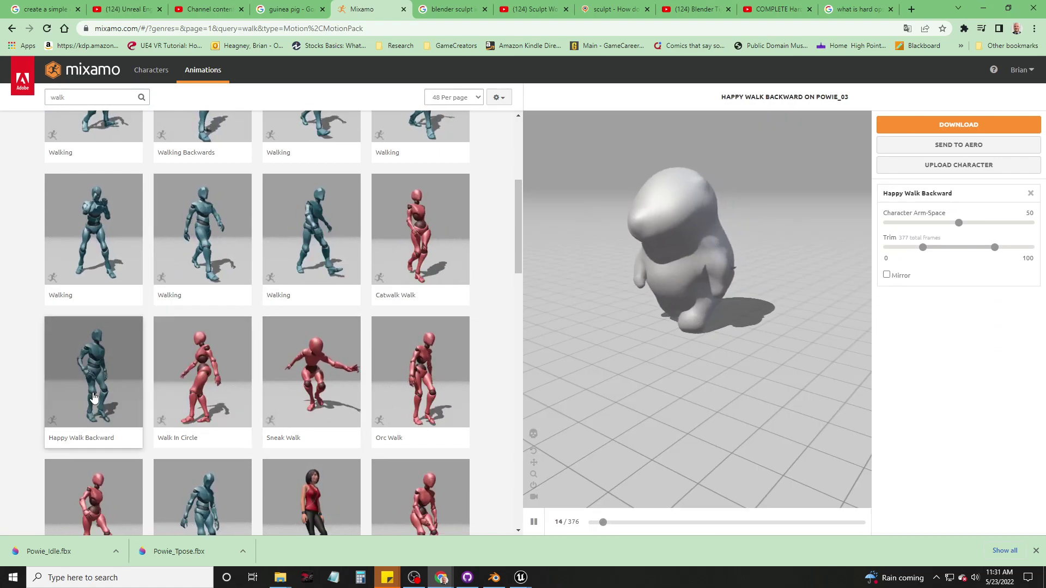
left_click(117, 246)
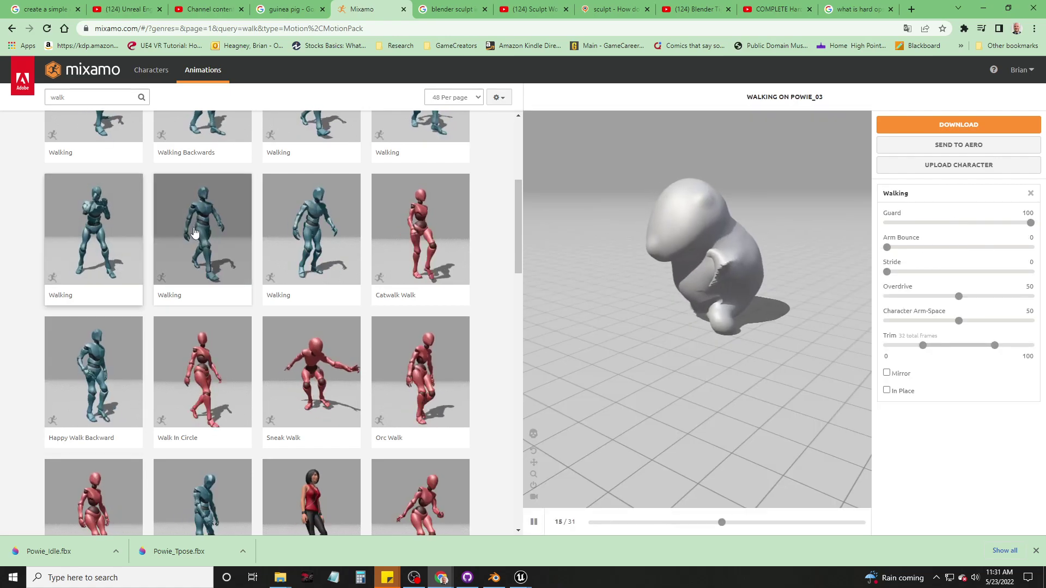
scroll(233, 402, "down", 3)
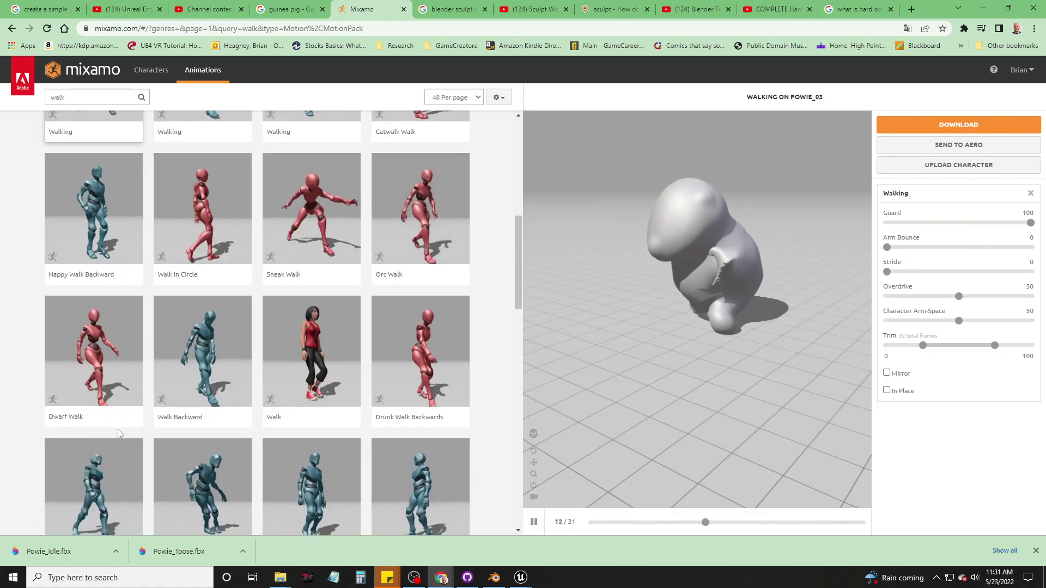
scroll(190, 432, "down", 4)
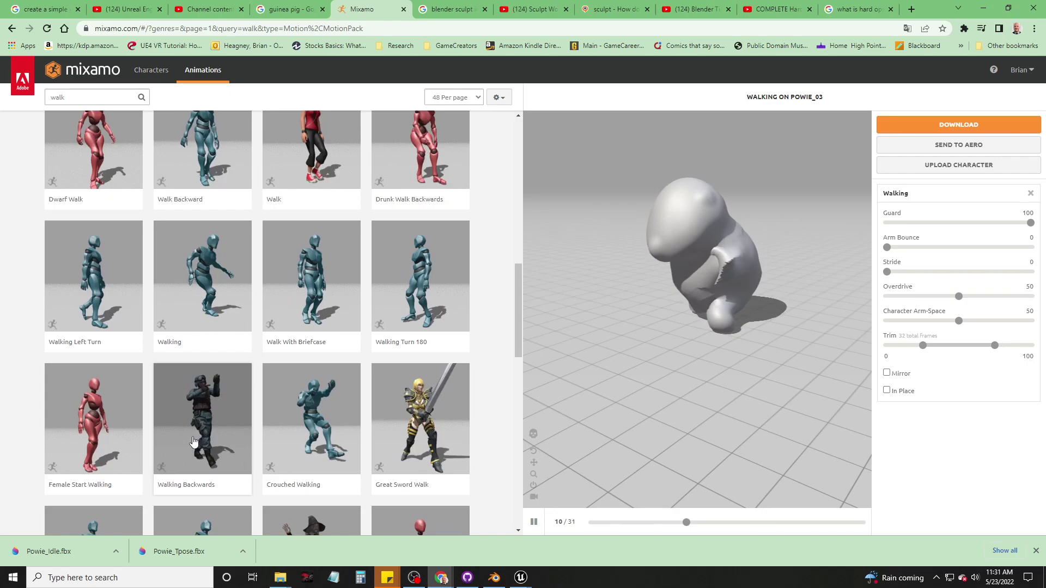
Step: Preview Walking Left Turn, Walking Backwards and Crouched Walking, then load Standard Walk in place
left_click(212, 298)
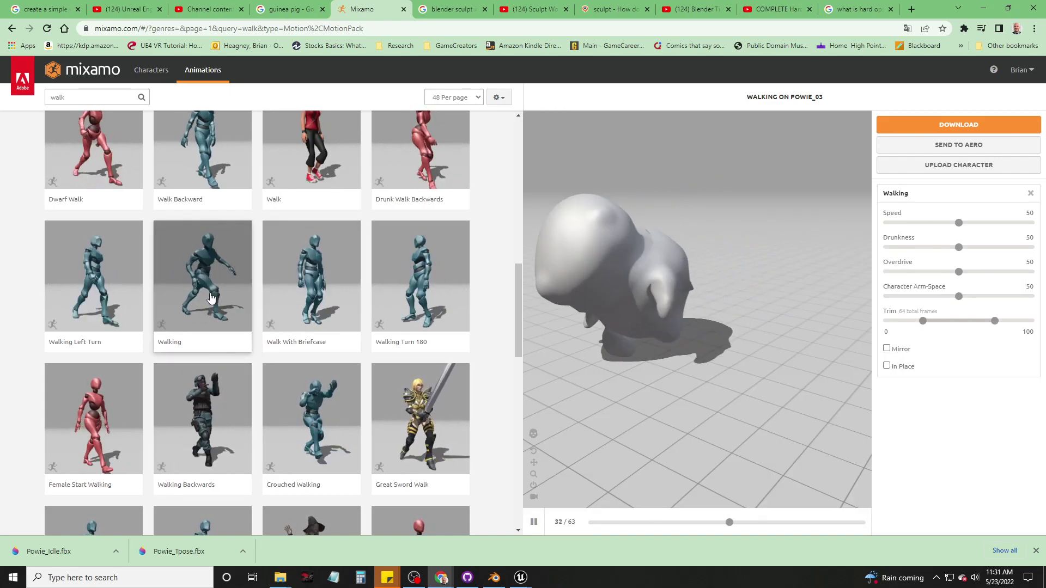
left_click(109, 284)
left_click(202, 415)
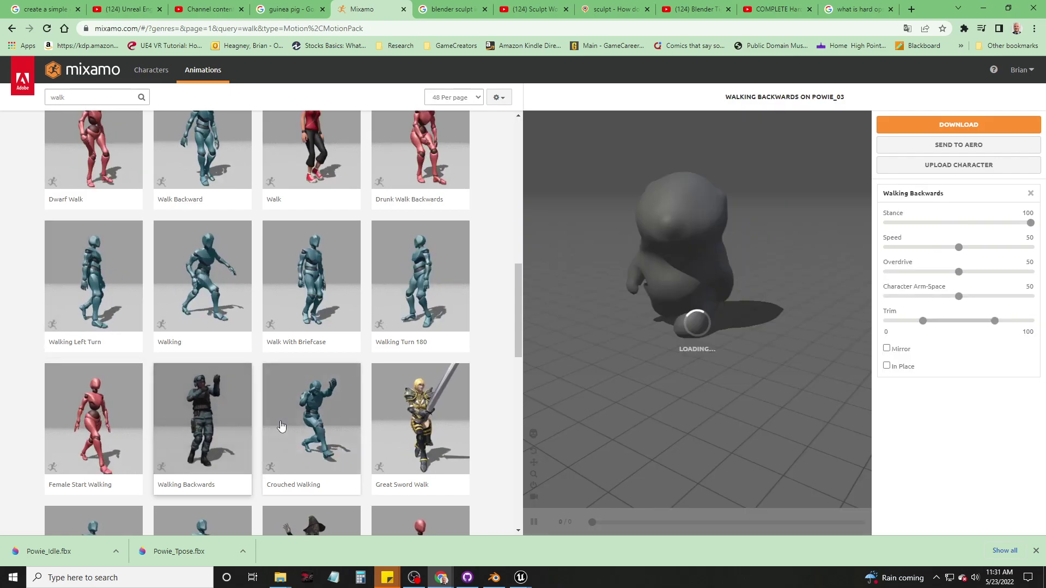
left_click(286, 427)
scroll(280, 442, "down", 14)
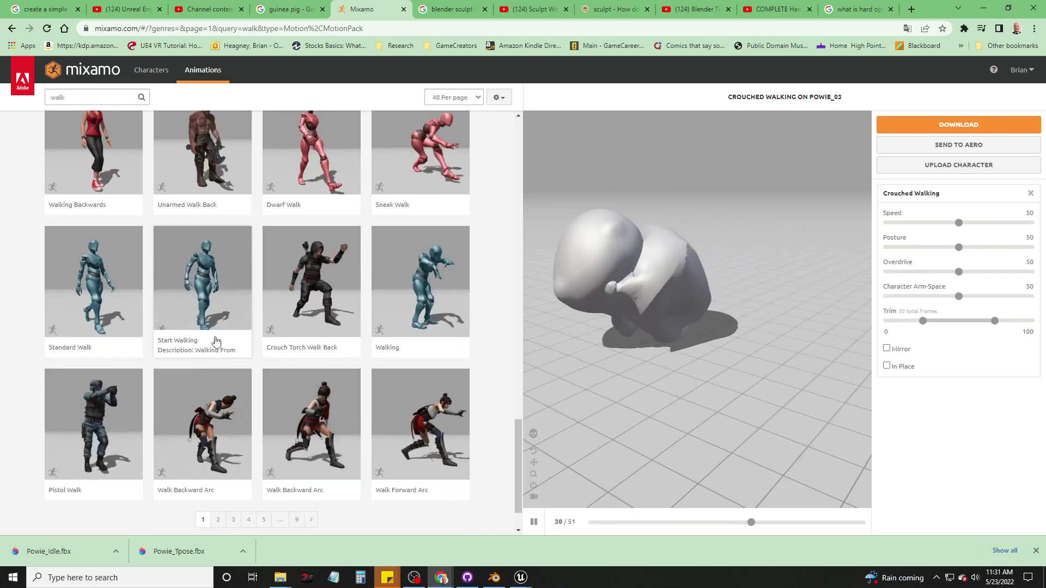
left_click(101, 316)
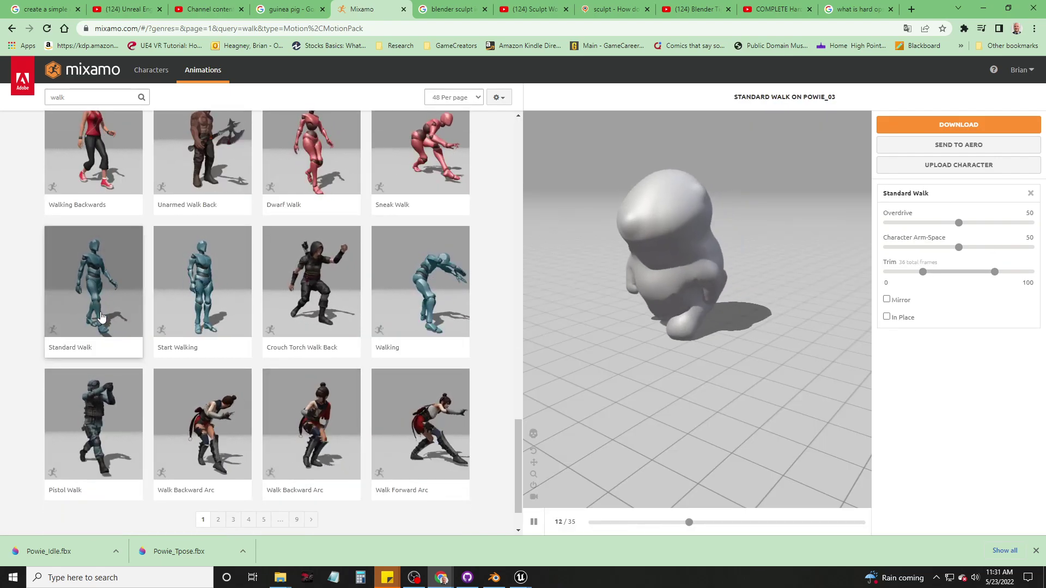
left_click(886, 317)
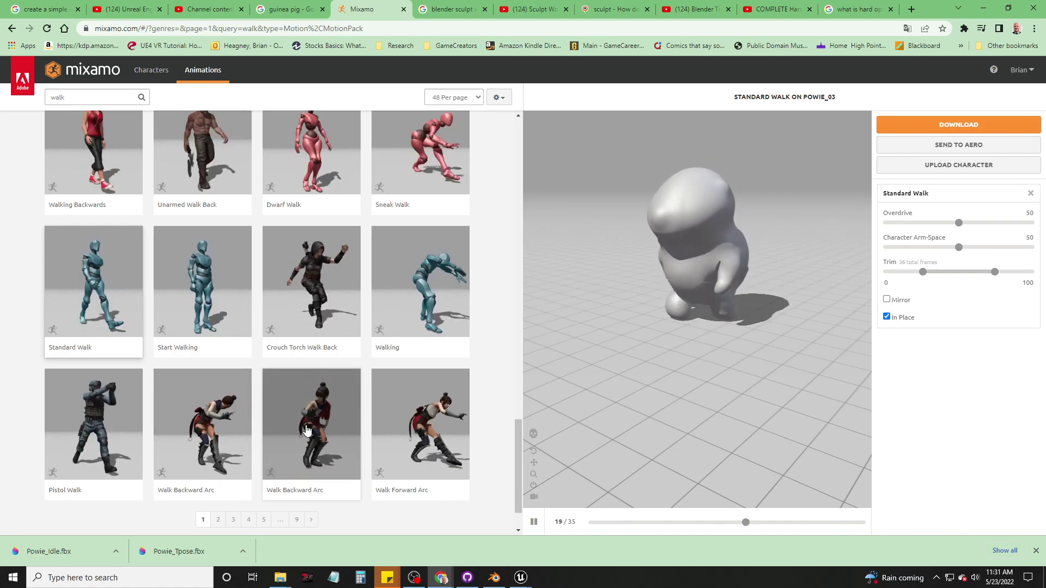
scroll(307, 429, "down", 1)
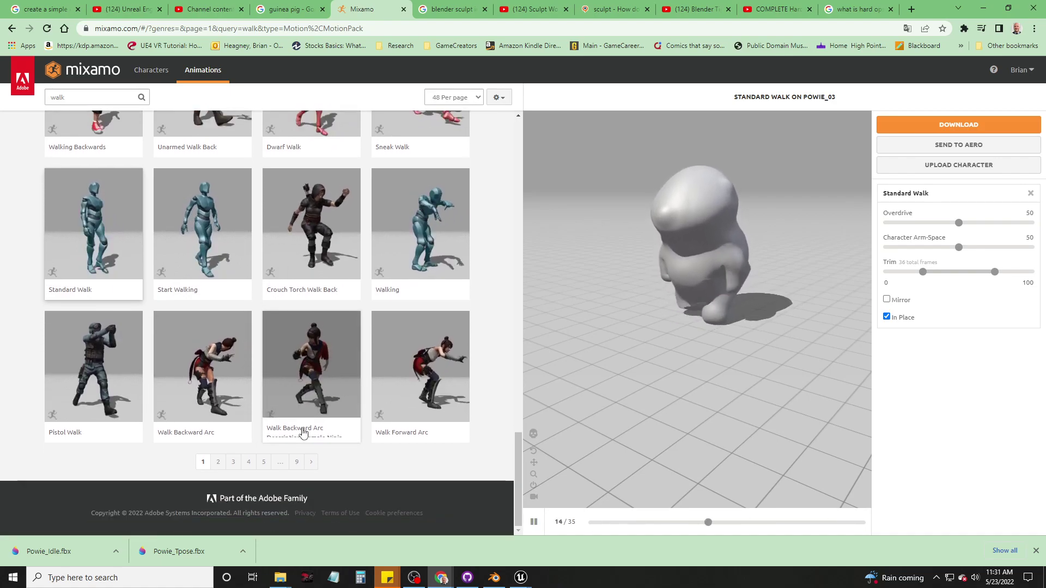
Step: On page 4 of walk results, preview Swagger Walk, Scary Clown Walk and Old Man Walk
left_click(255, 463)
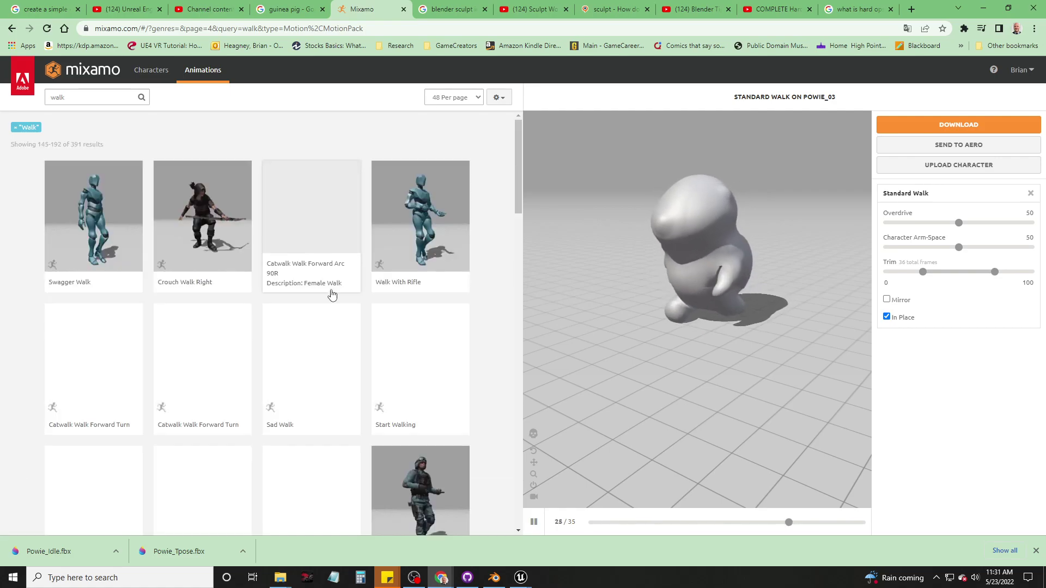
left_click(100, 235)
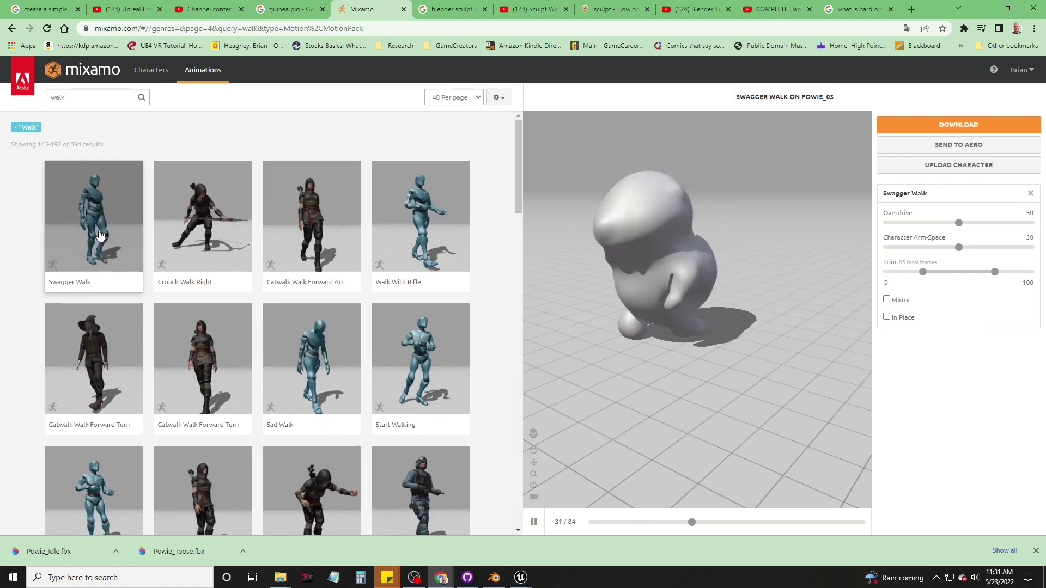
scroll(327, 365, "down", 5)
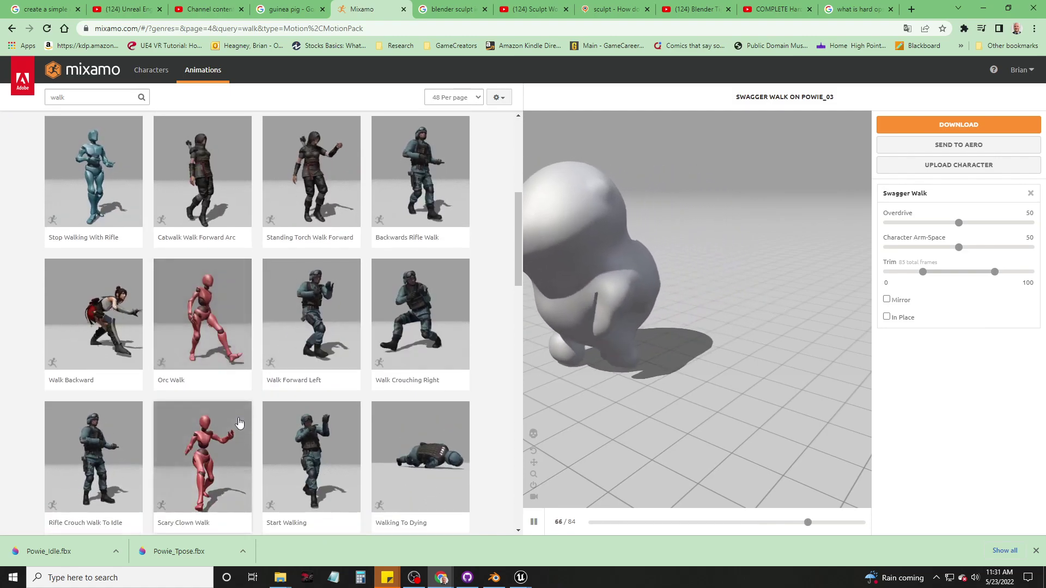
scroll(234, 425, "down", 5)
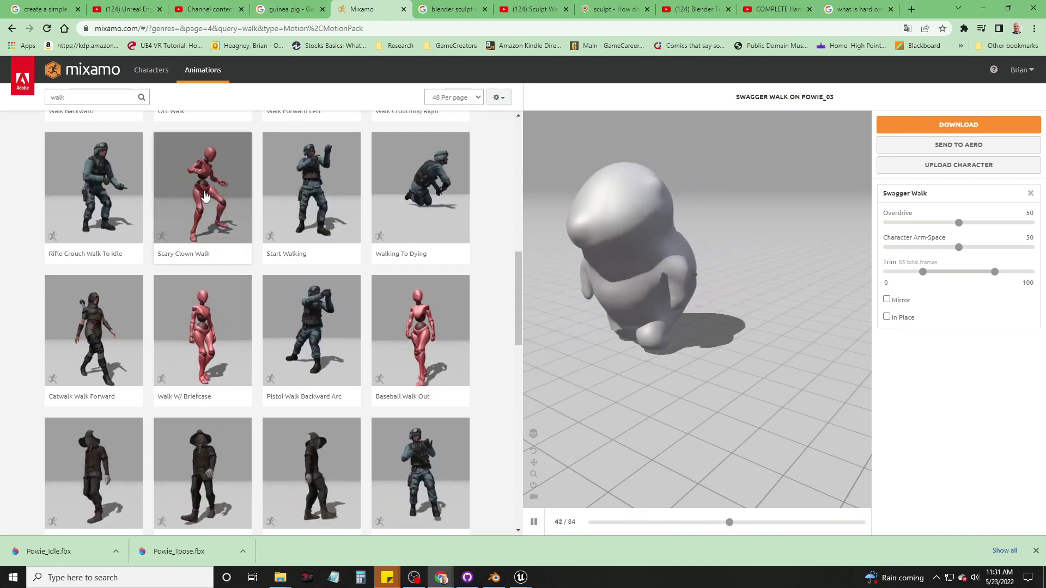
left_click(205, 196)
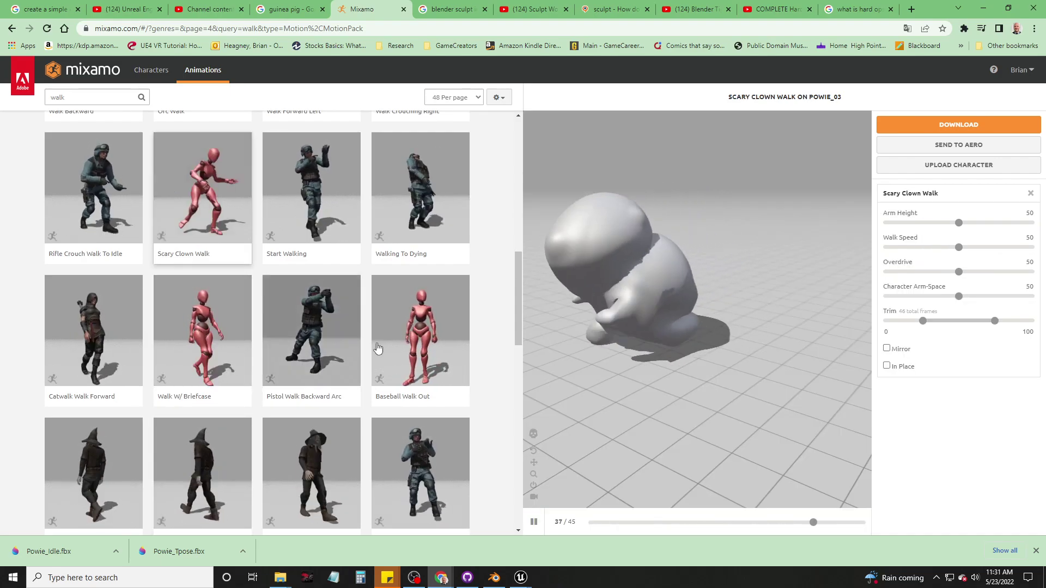
scroll(128, 439, "down", 5)
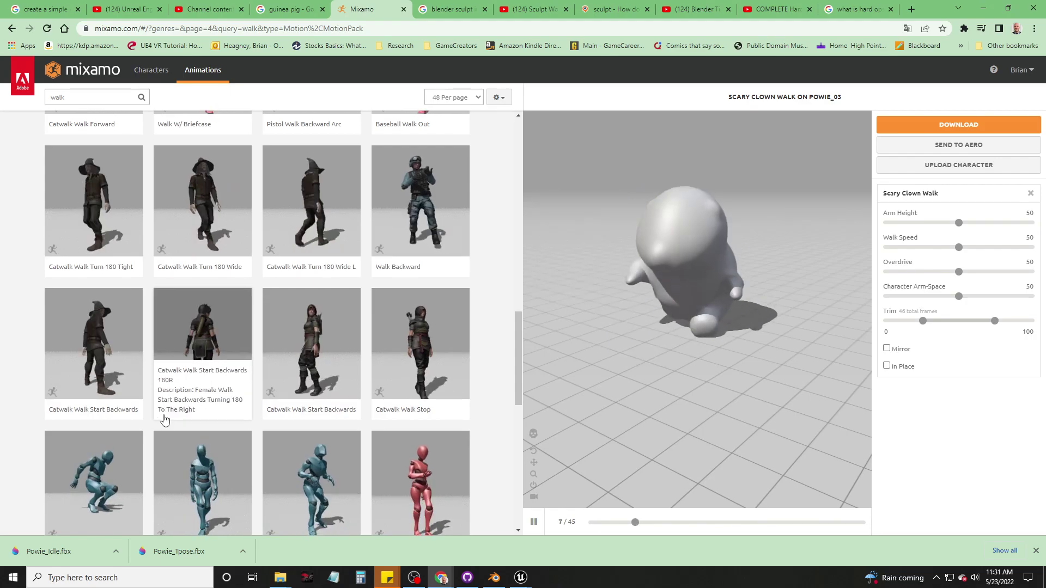
scroll(164, 419, "down", 5)
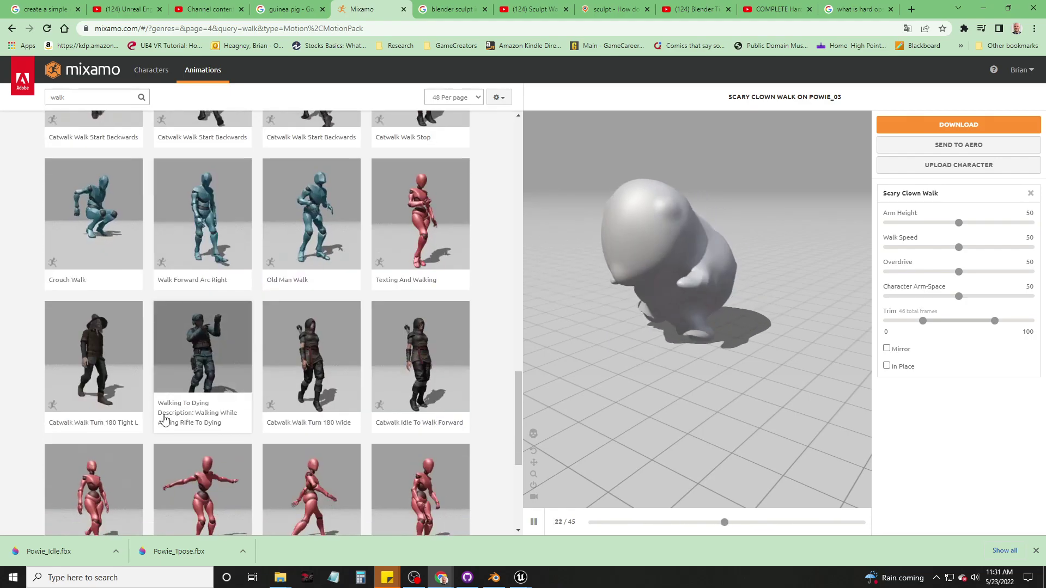
left_click(289, 220)
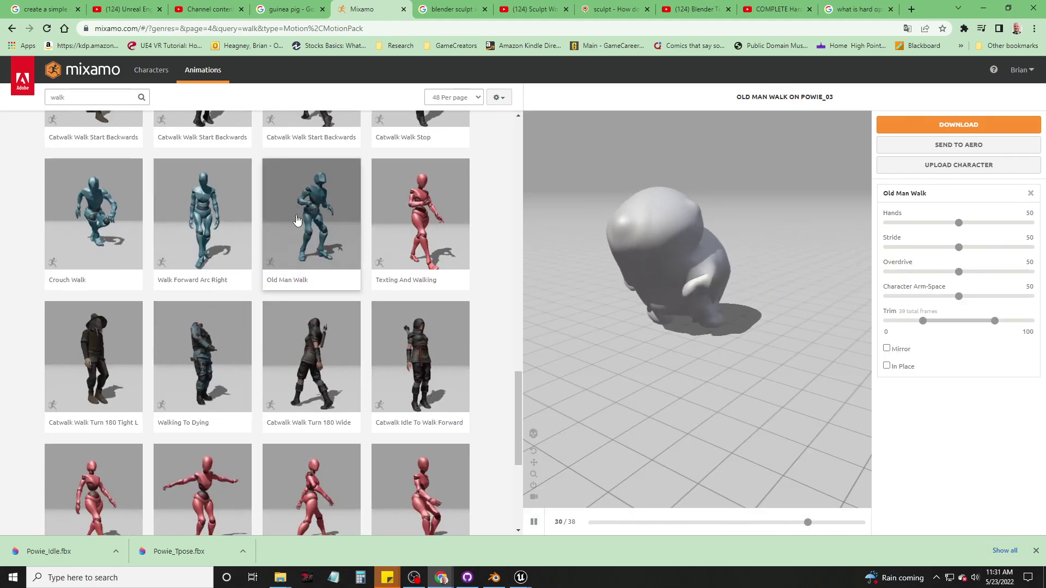
Step: Scroll through the results and go to page 2 of the walk results
scroll(263, 434, "down", 5)
scroll(262, 437, "up", 6)
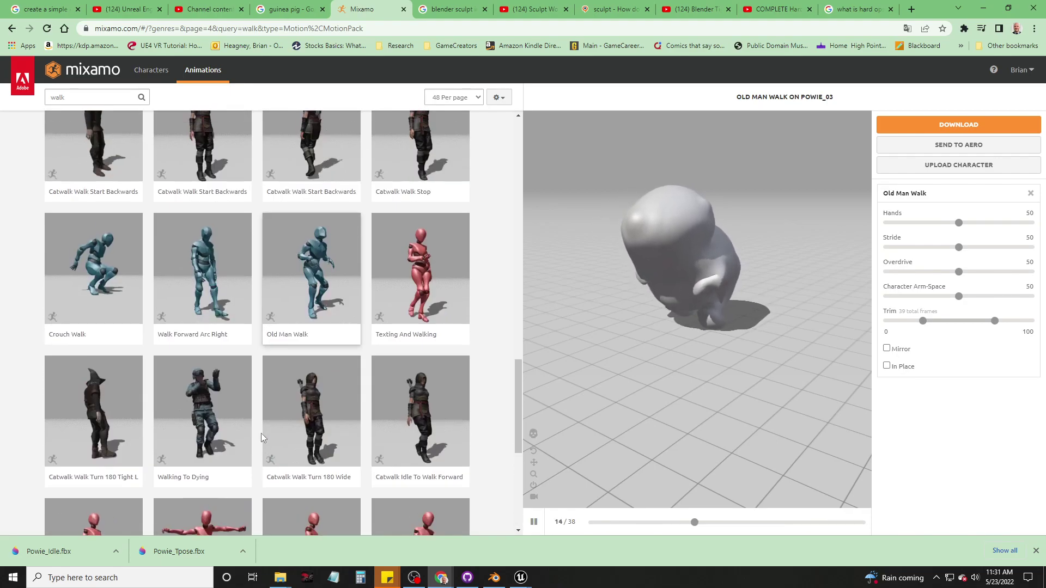
scroll(250, 376, "up", 2)
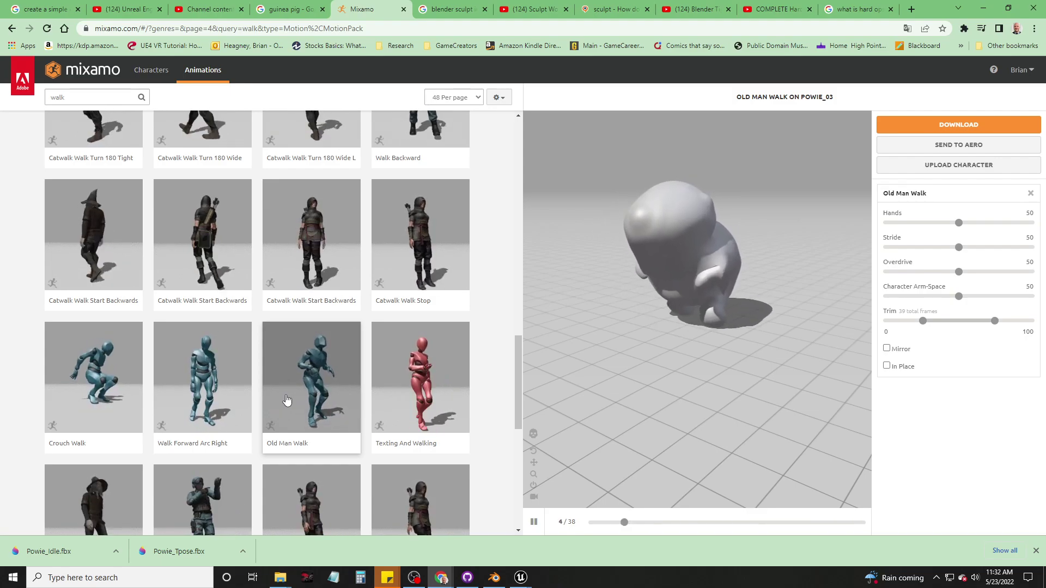
scroll(275, 407, "down", 6)
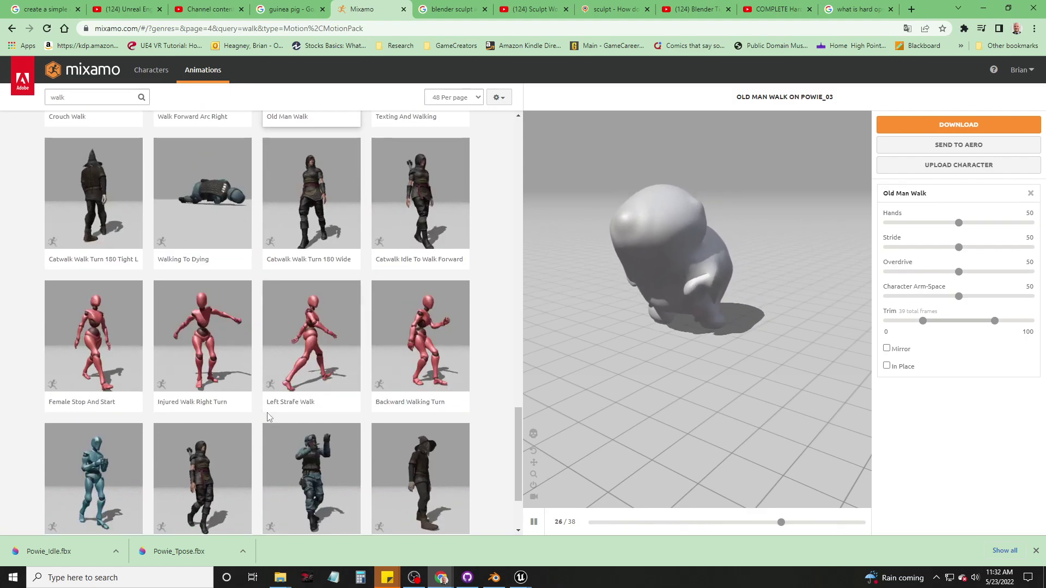
scroll(271, 436, "down", 2)
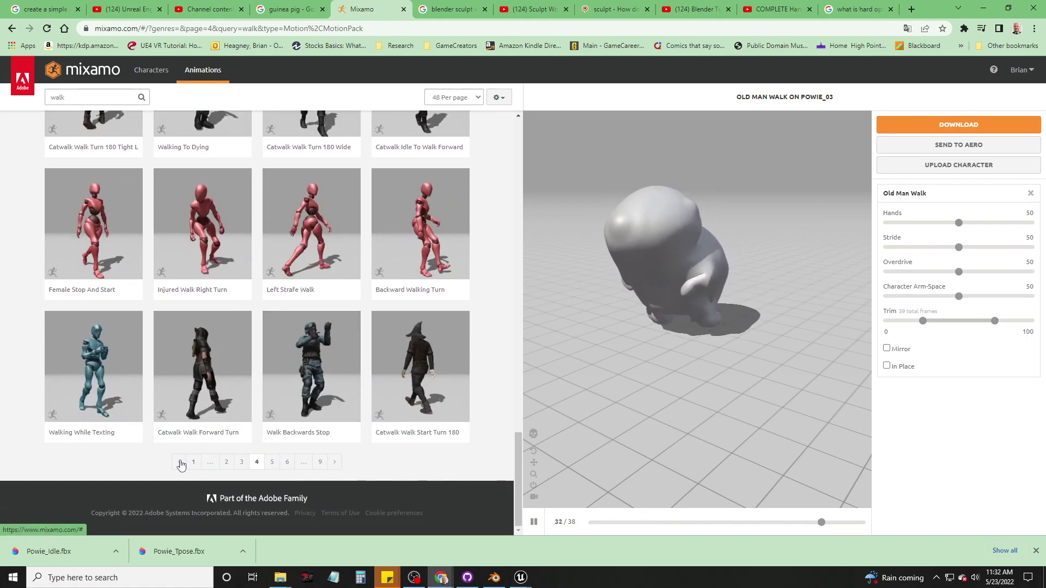
left_click(226, 462)
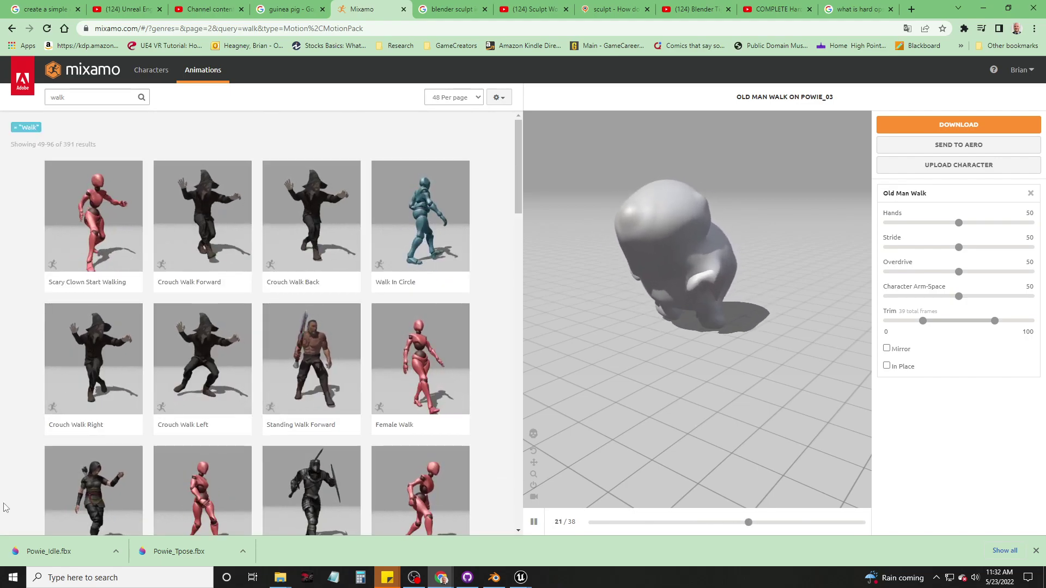
Step: Download the Walking animation in place as FBX without skin, named Powie_toeWalking.fbx
key("alt+Left")
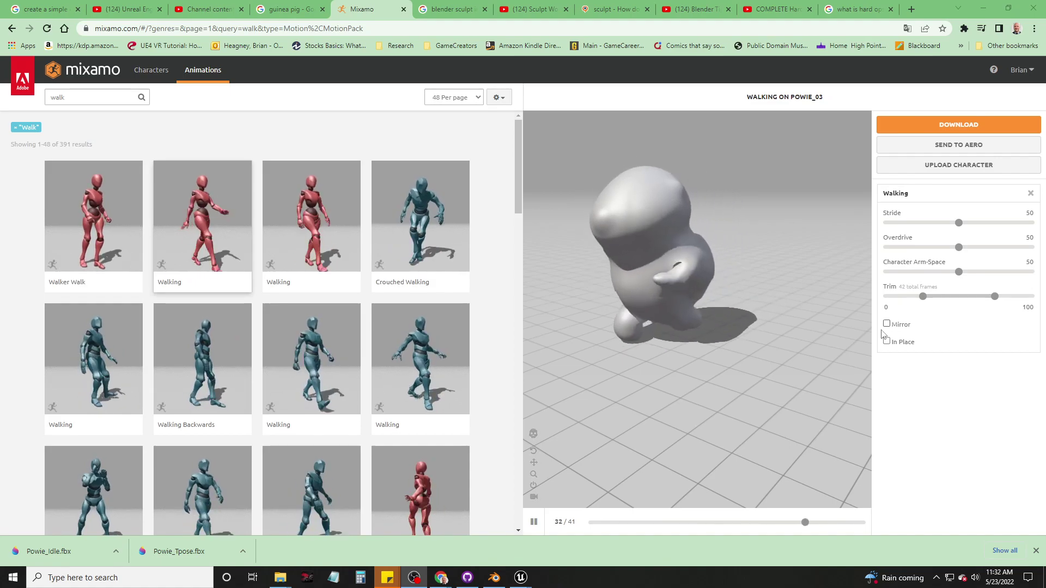
left_click(887, 342)
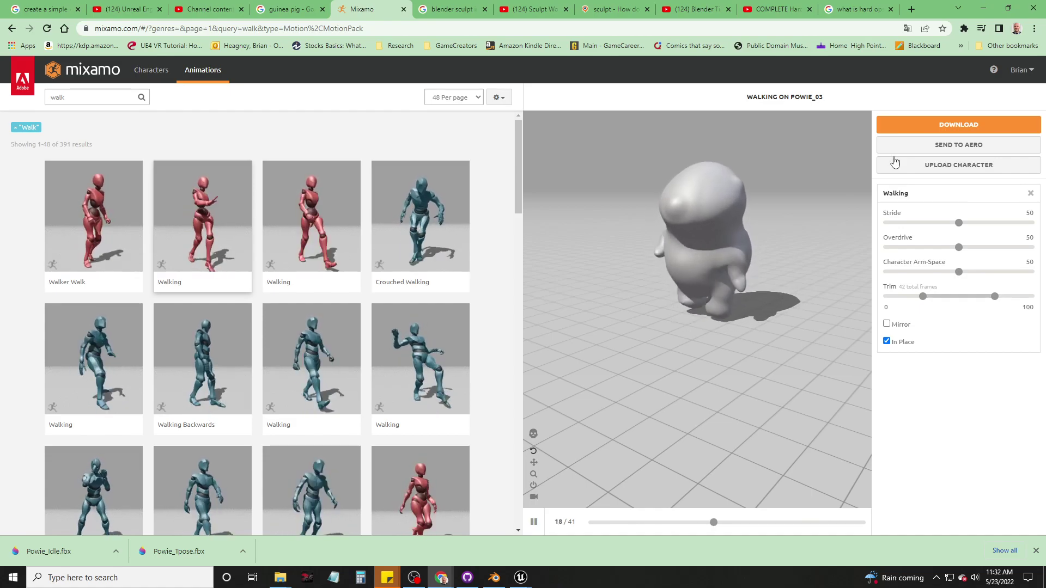
left_click(971, 131)
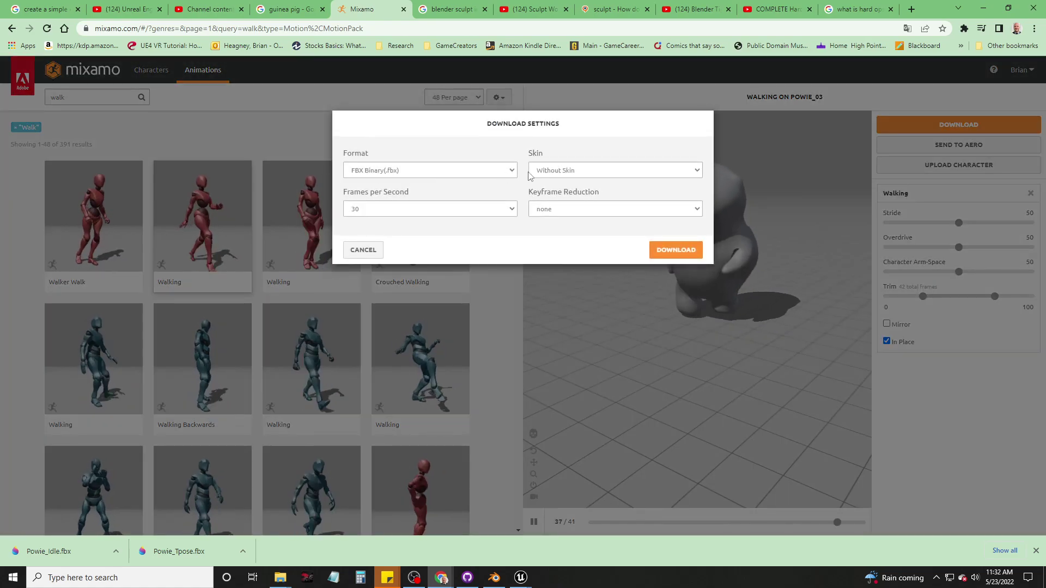
left_click(675, 250)
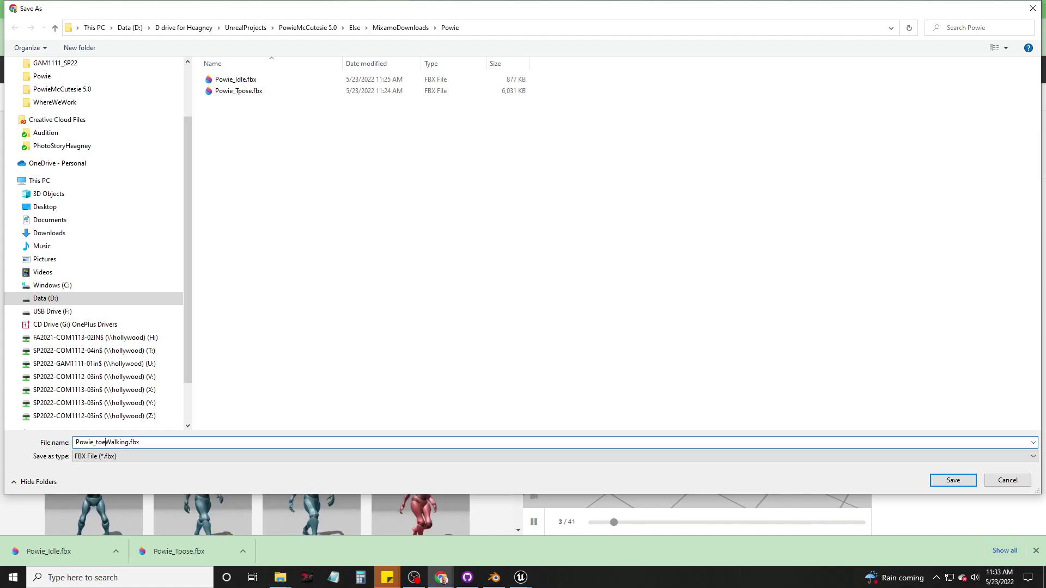
key("Return")
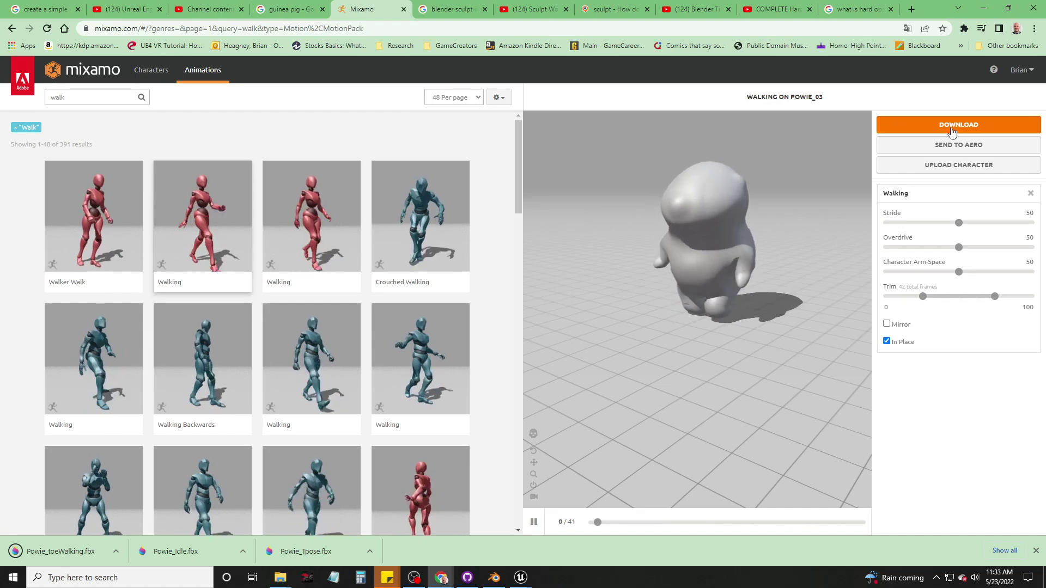
Step: Search 'run', preview Run and Fast Run, and load Slow Run on Powie in place
double_click(75, 98)
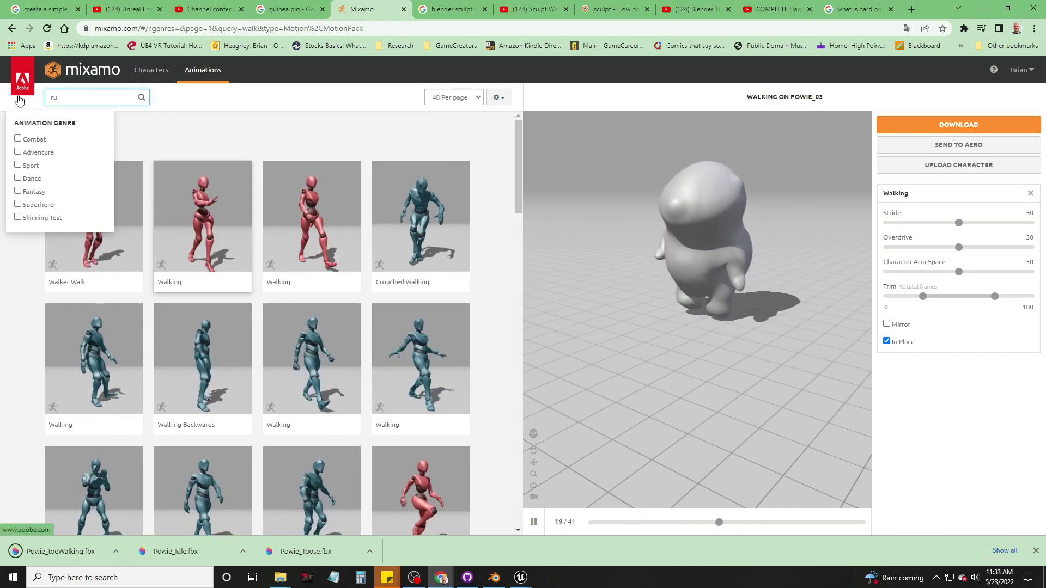
type("run")
key("Return")
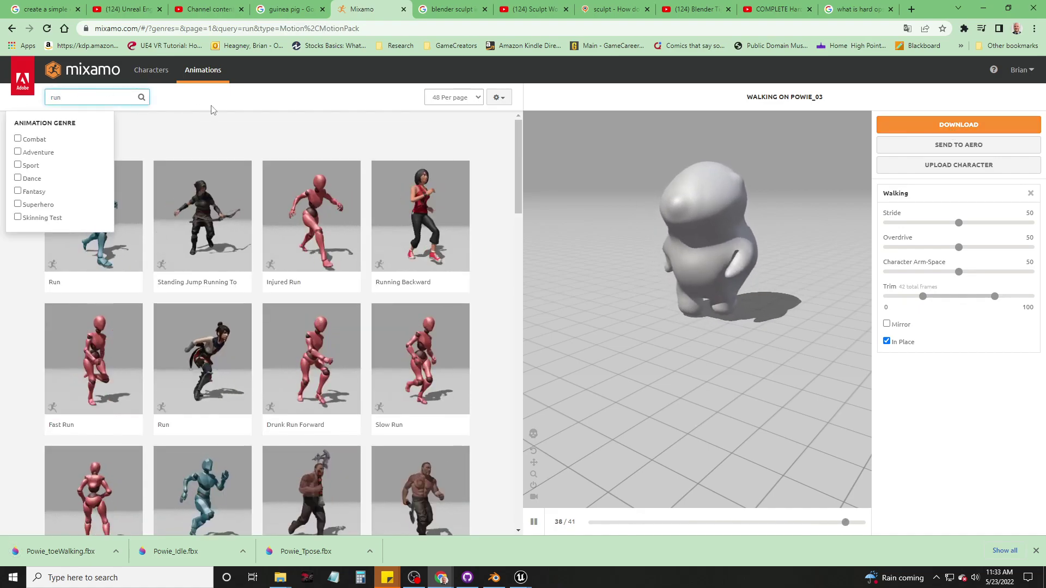
left_click(213, 110)
left_click(97, 273)
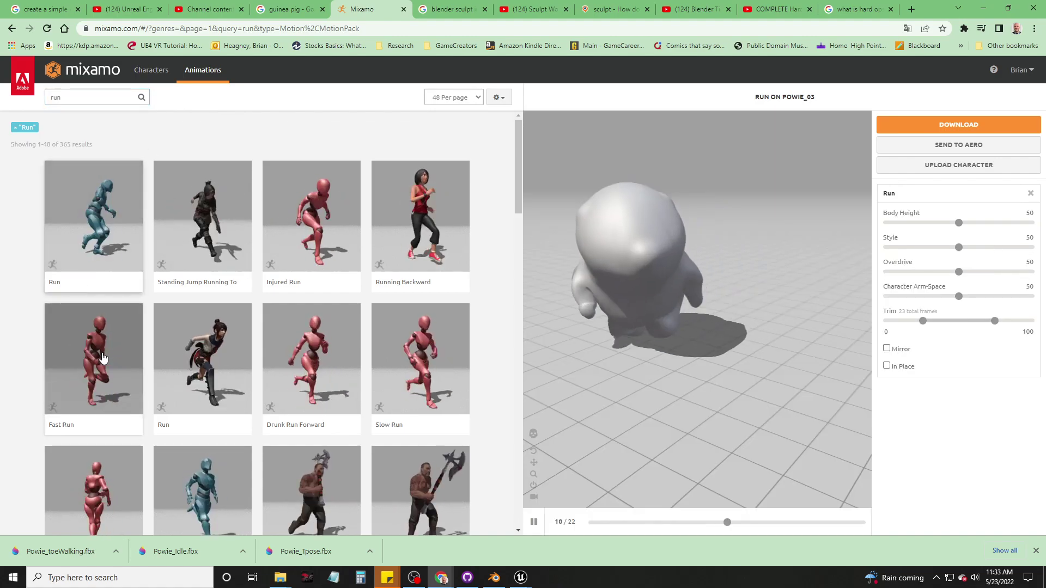
left_click(104, 358)
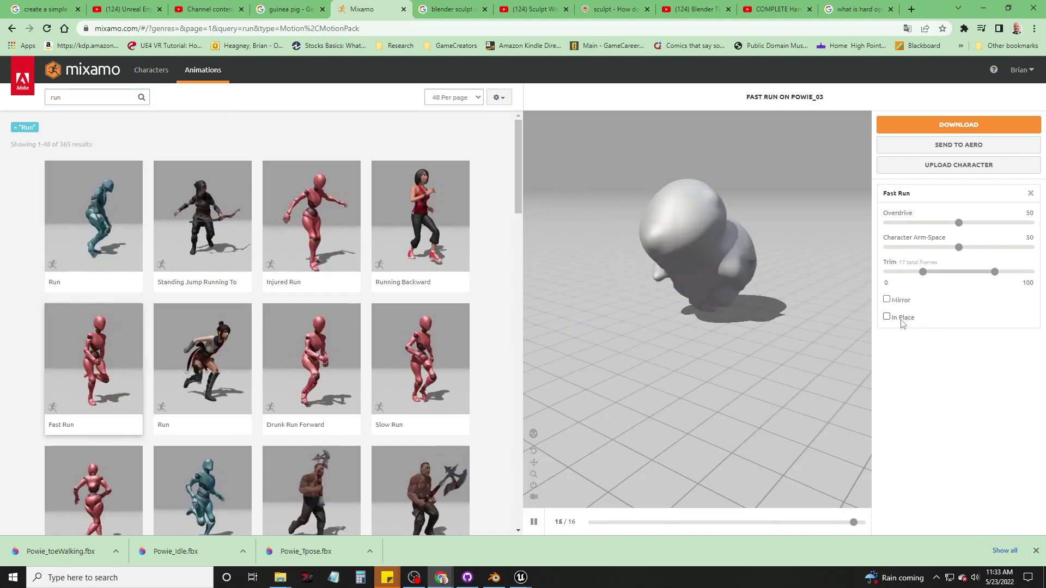
left_click(887, 317)
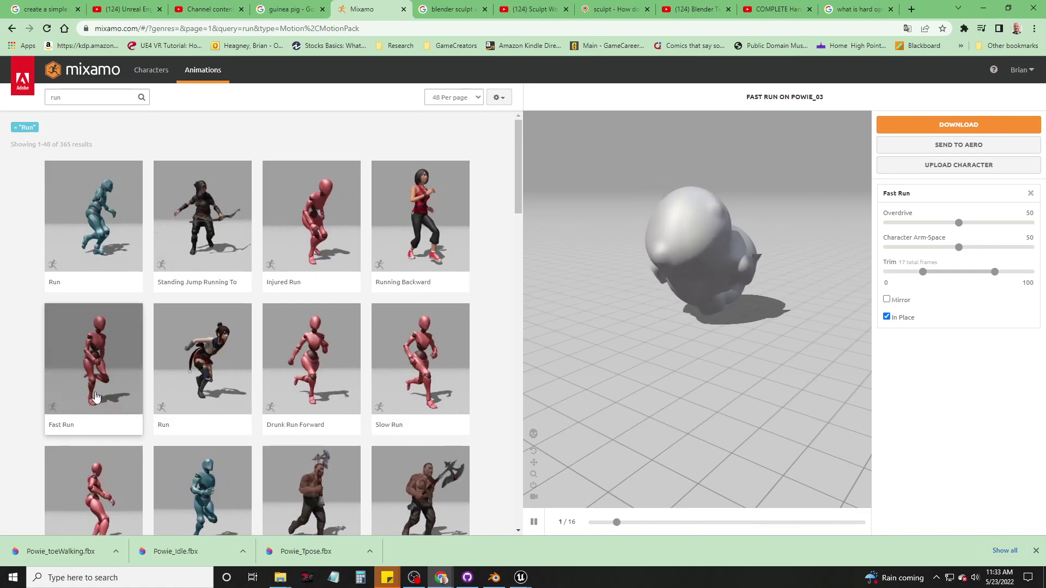
left_click(417, 361)
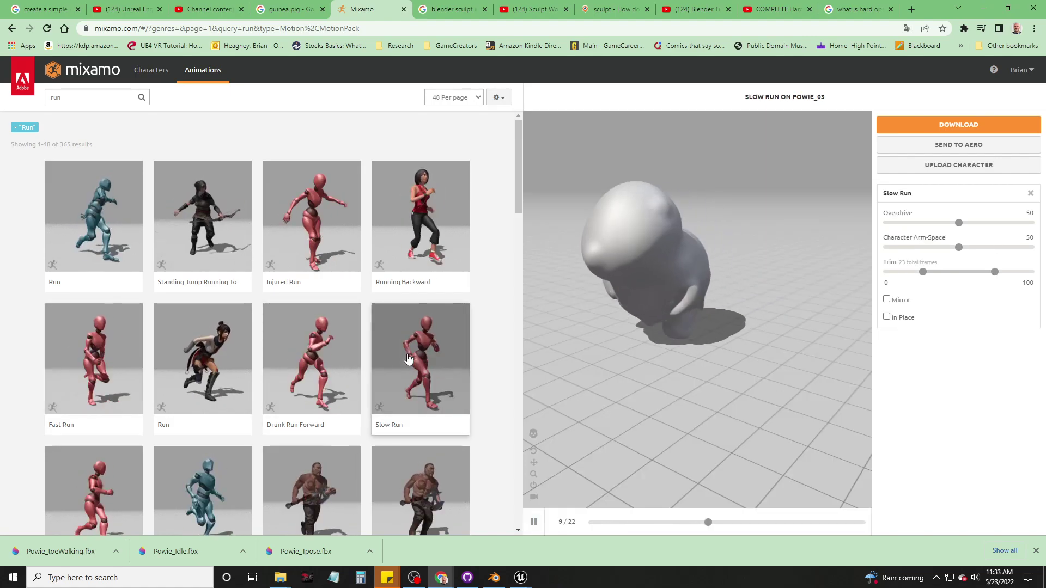
left_click(898, 317)
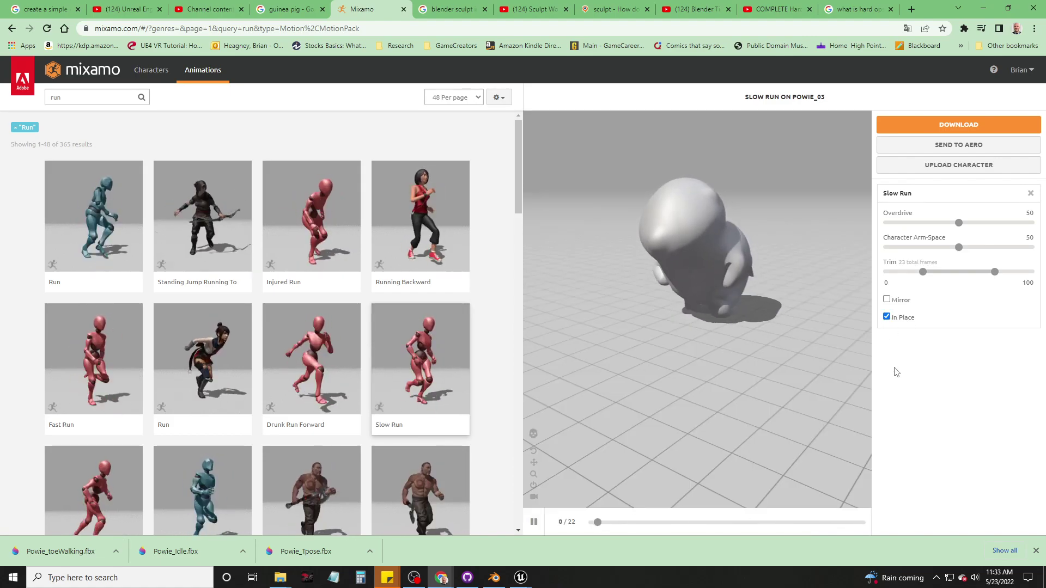
mouse_move(742, 360)
left_mouse_down()
mouse_move(585, 338)
mouse_move(749, 373)
mouse_move(736, 363)
left_mouse_up()
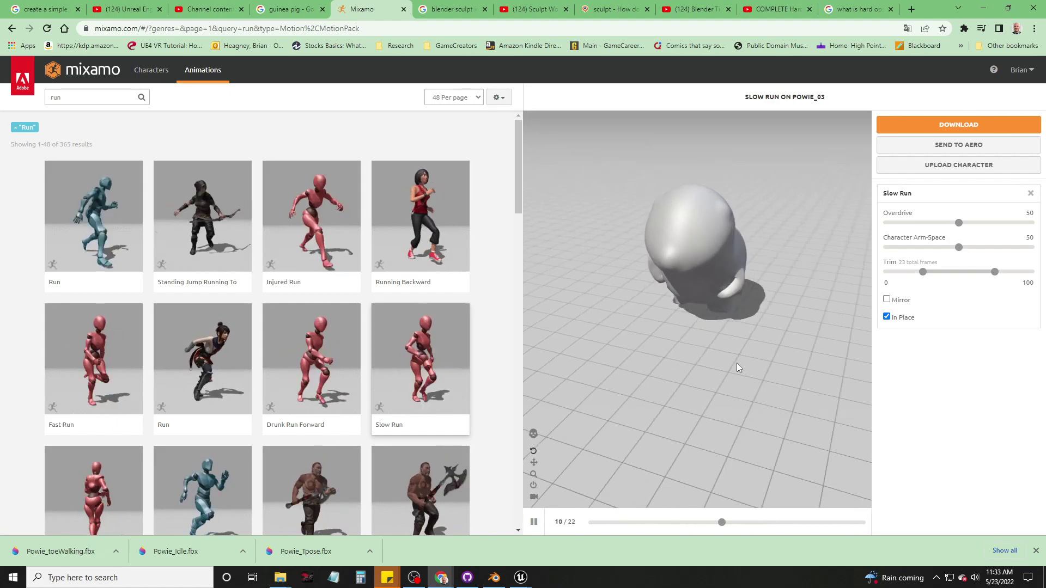
Step: Download the in-place Slow Run as FBX Binary without skin, named Powie_SlowRun.fbx
left_click(965, 131)
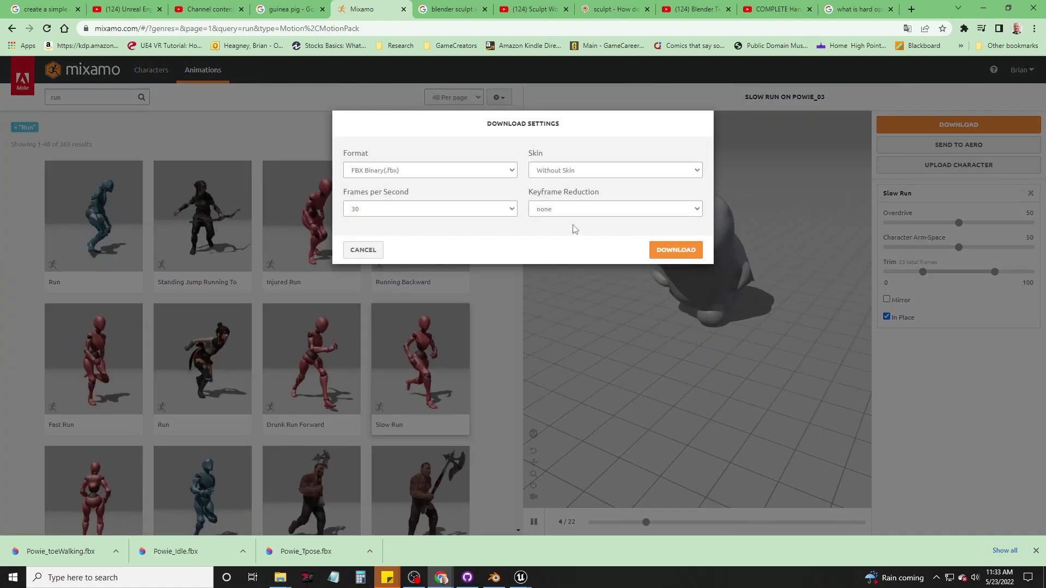
left_click(683, 258)
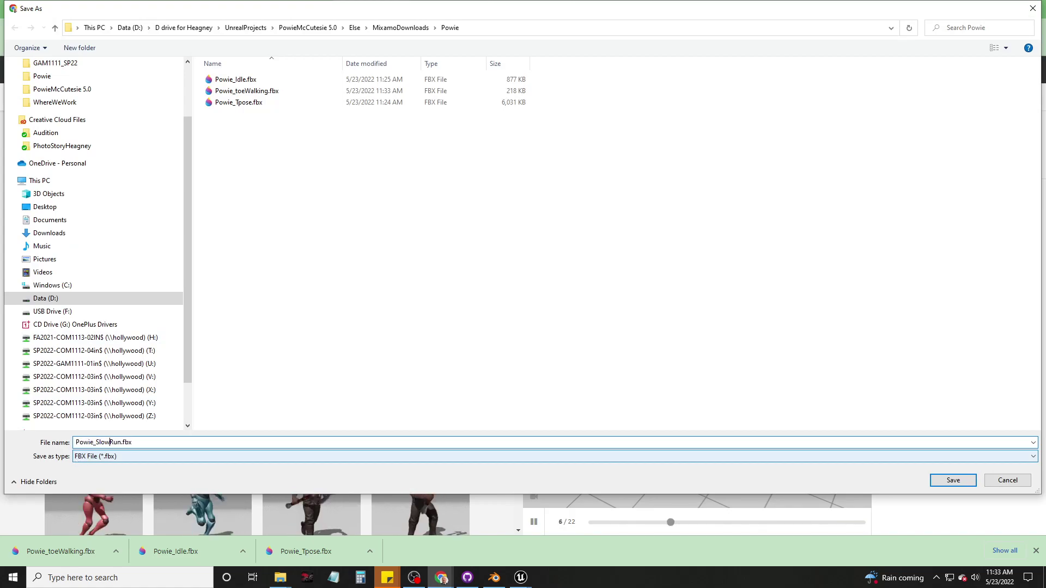
key("Return")
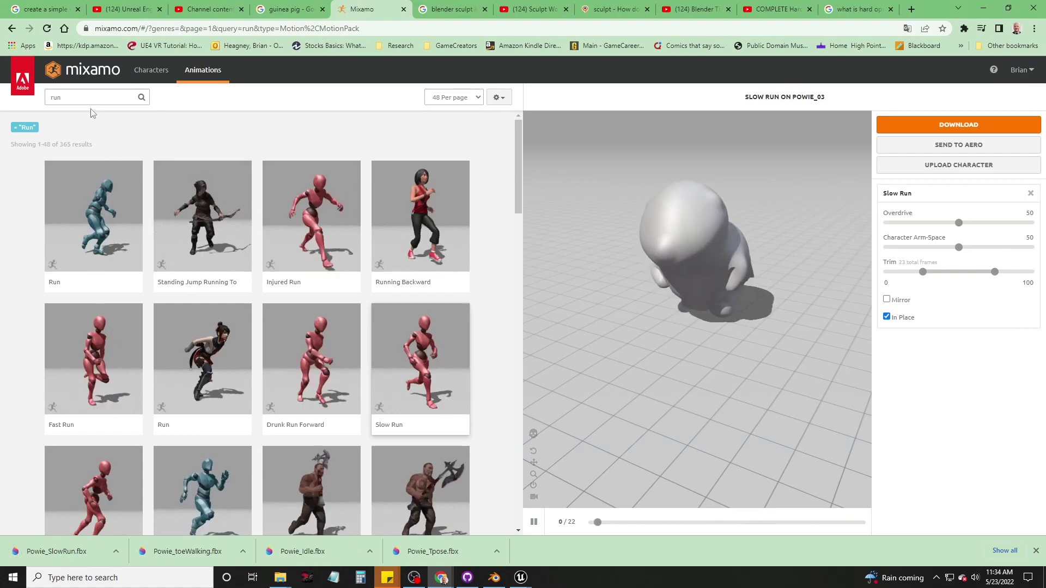
Step: Search for 'jump' and preview Mutant Jumping, Jumping and Jumping Up on Powie
left_click_drag(88, 96, 51, 95)
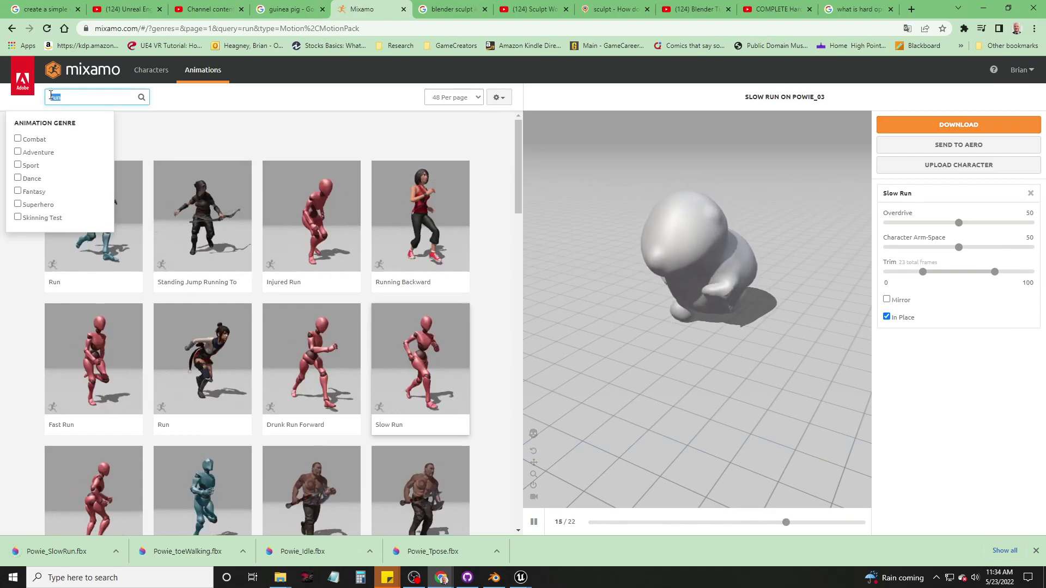
key("Return")
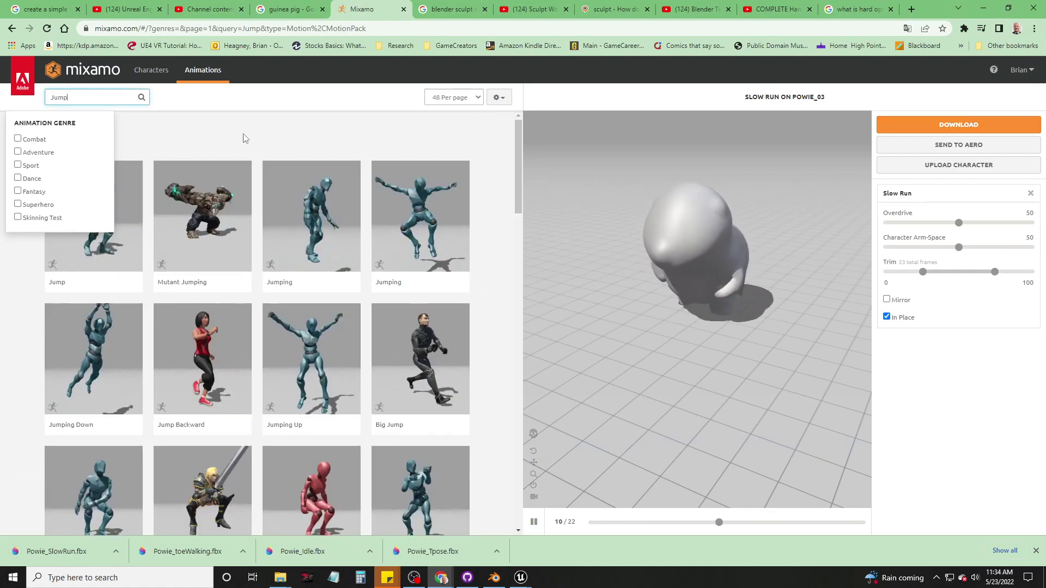
left_click(249, 144)
left_click(217, 218)
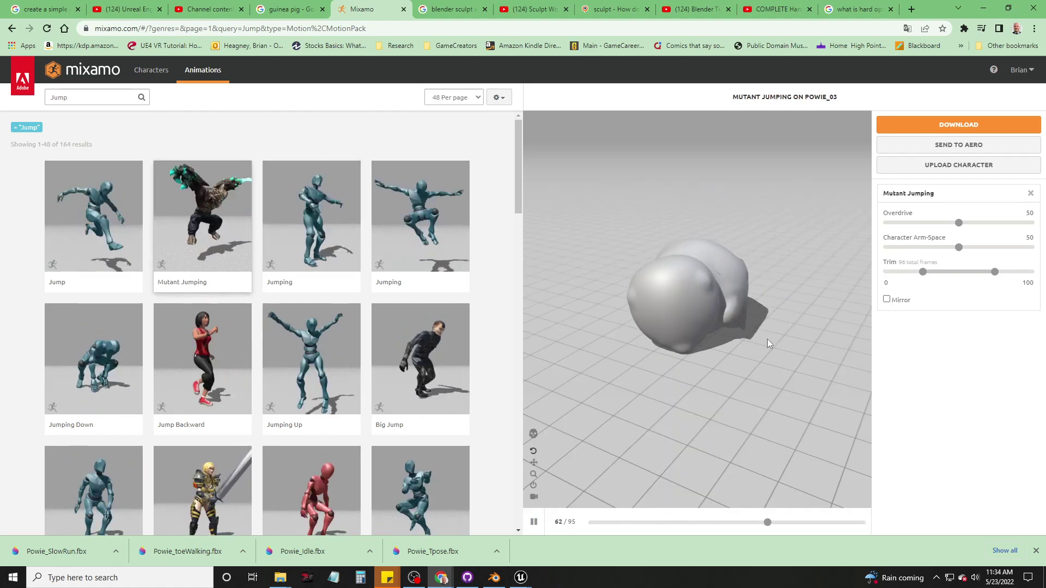
left_click(420, 227)
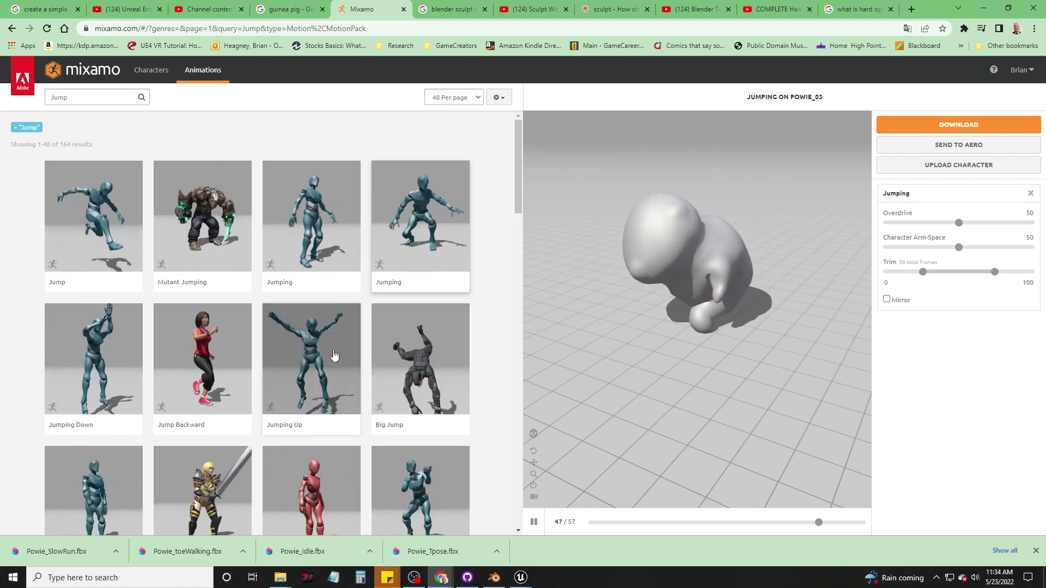
left_click(334, 355)
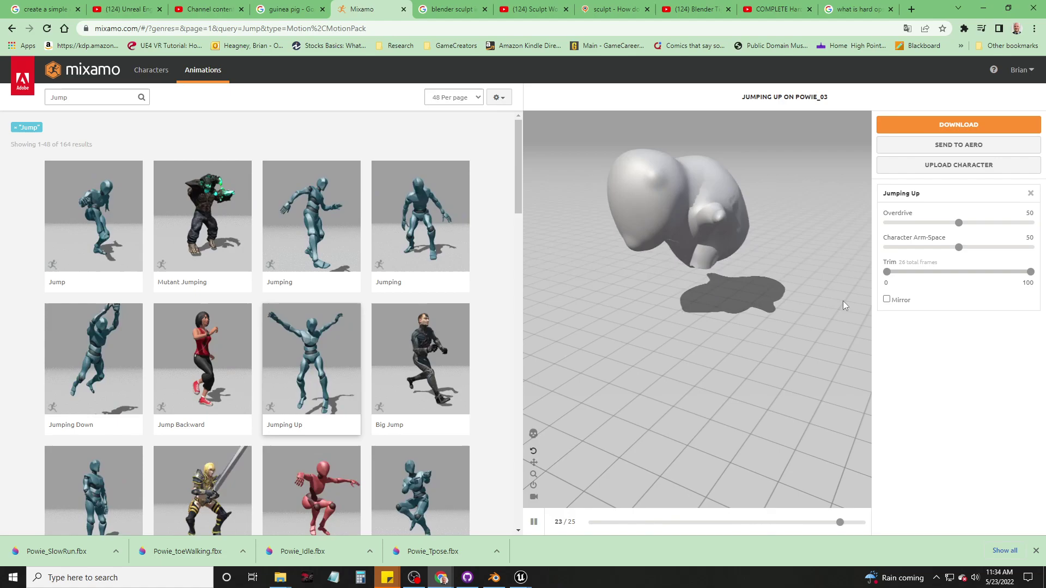
Step: Trim the start of Jumping Up to 50, leaving 13 frames
left_click(887, 273)
left_click_drag(914, 275, 958, 276)
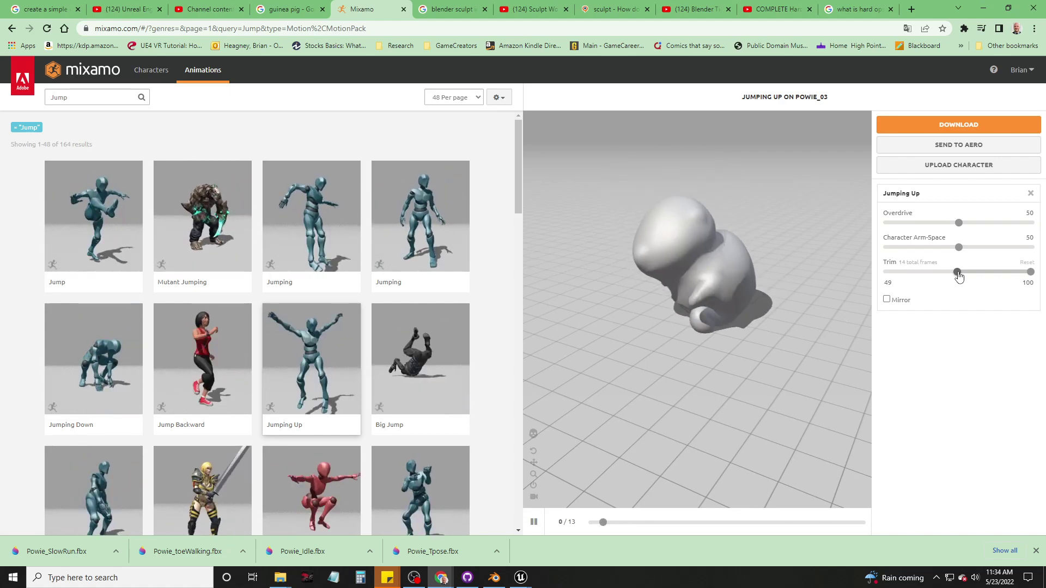
left_click(957, 272)
left_click(960, 278)
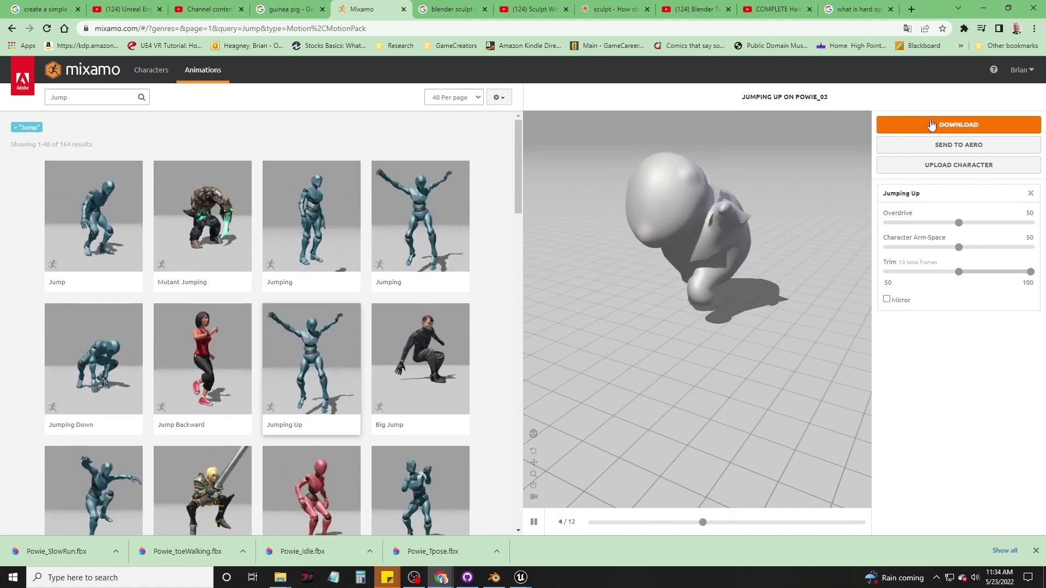
Step: Download the trimmed Jumping Up as FBX without skin, named Powie_JumpingUp.fbx
left_click(963, 125)
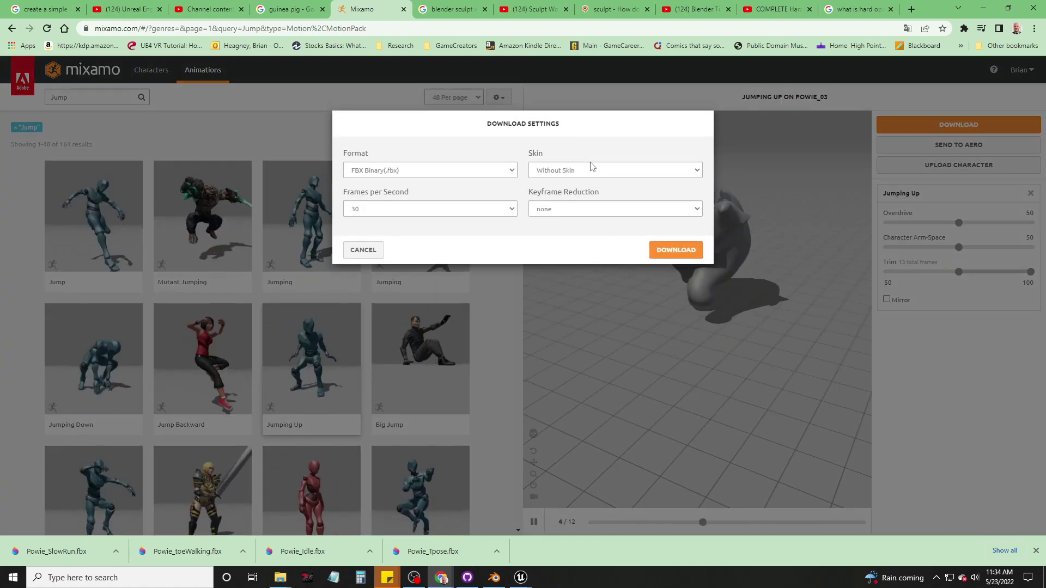
left_click(675, 249)
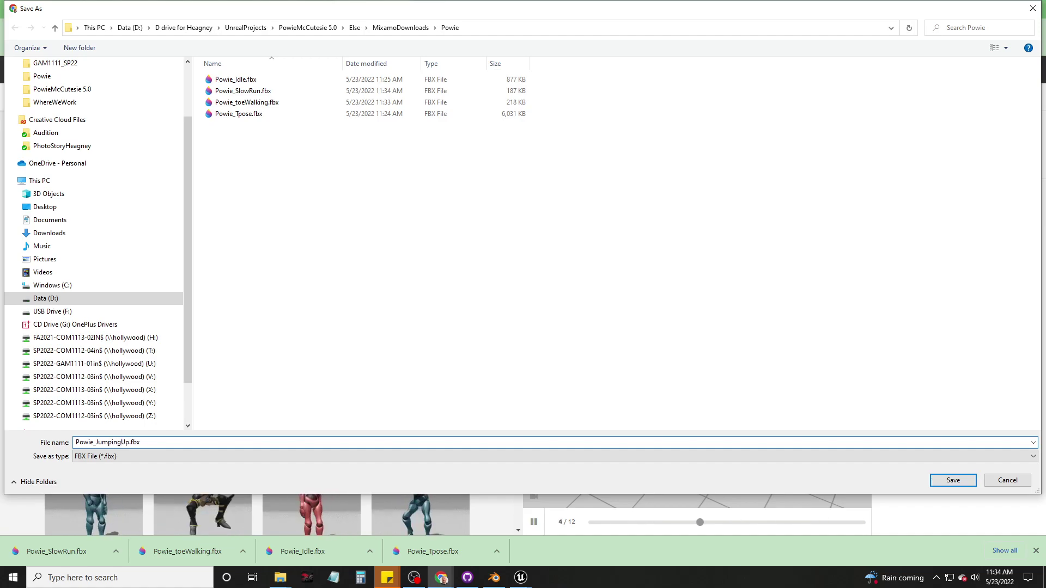
key("Return")
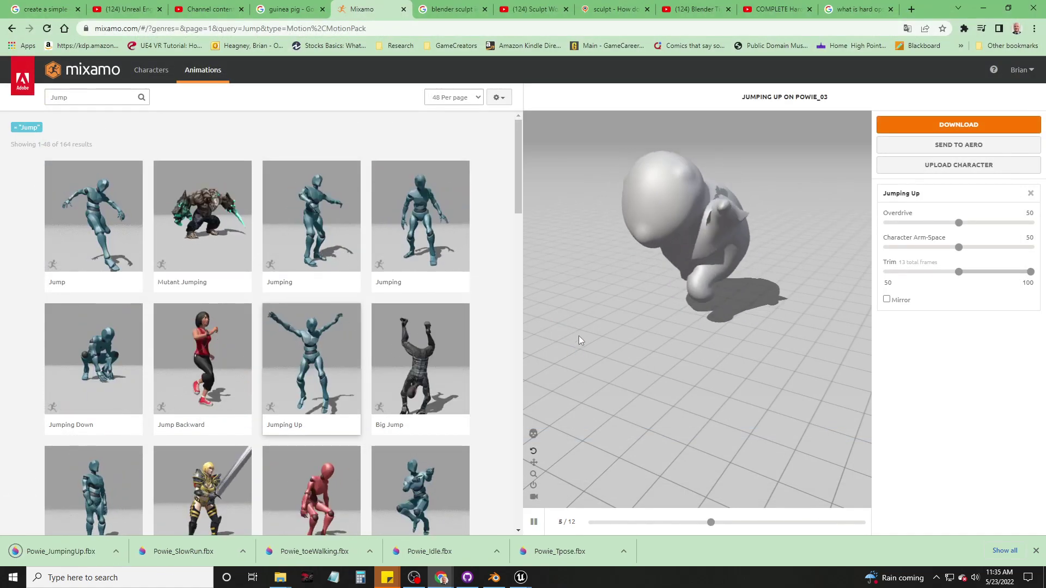
Step: Search 'falling' and preview Falling Idle, briefly toggling Mirror on and off
left_click(55, 98)
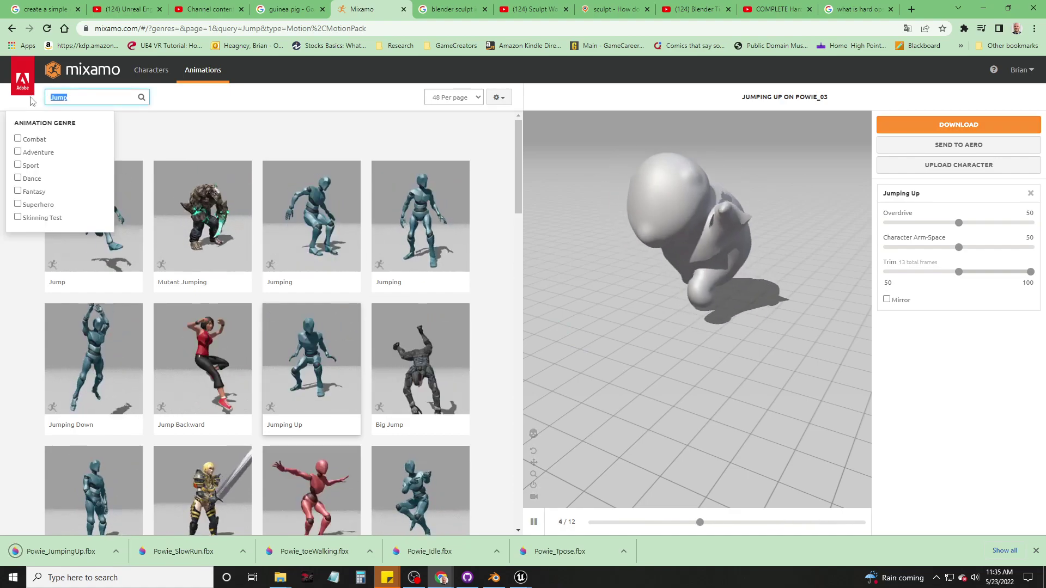
type("falling")
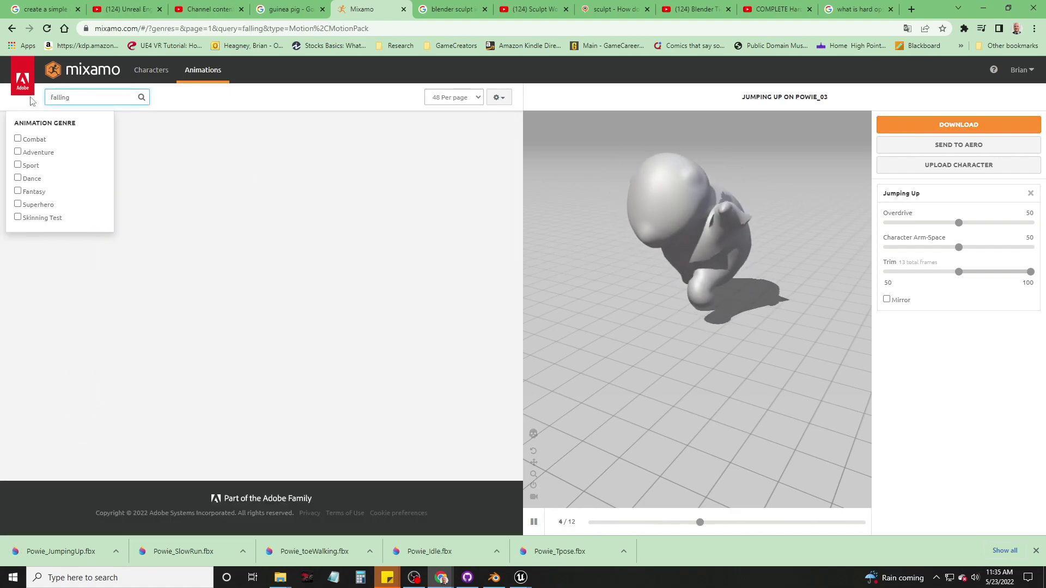
left_click(253, 113)
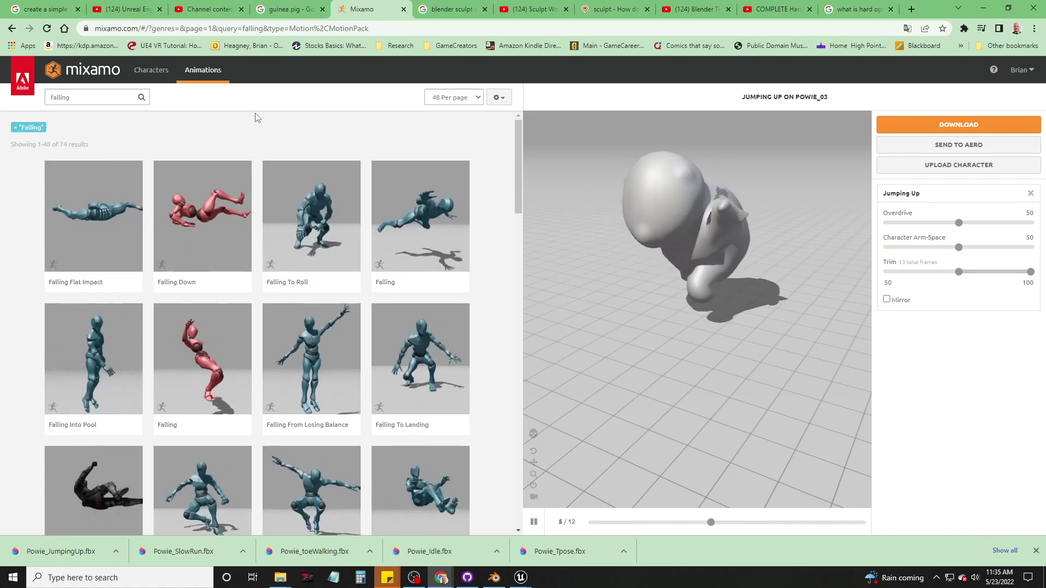
scroll(218, 343, "down", 4)
left_click(305, 286)
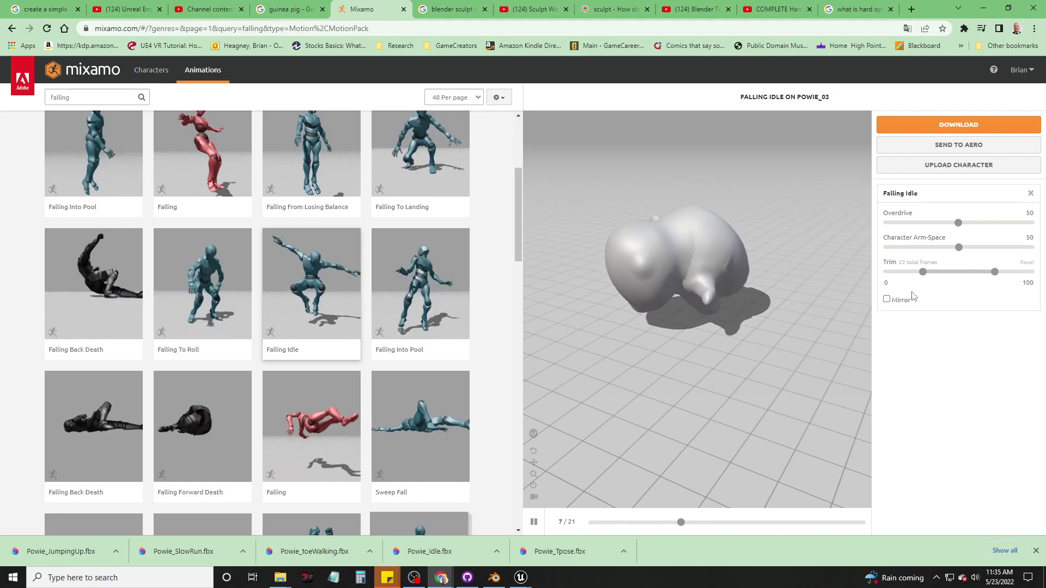
left_click(887, 300)
left_click(887, 300)
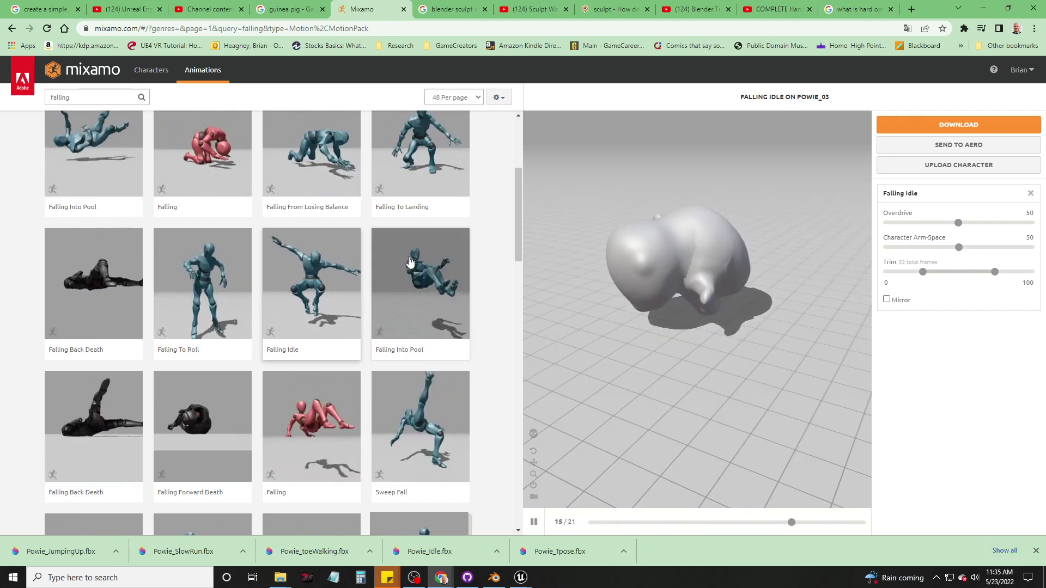
Step: Preview Falling Into Pool, Falling Idle and Falling Flat Impact, then load plain Falling
left_click(411, 262)
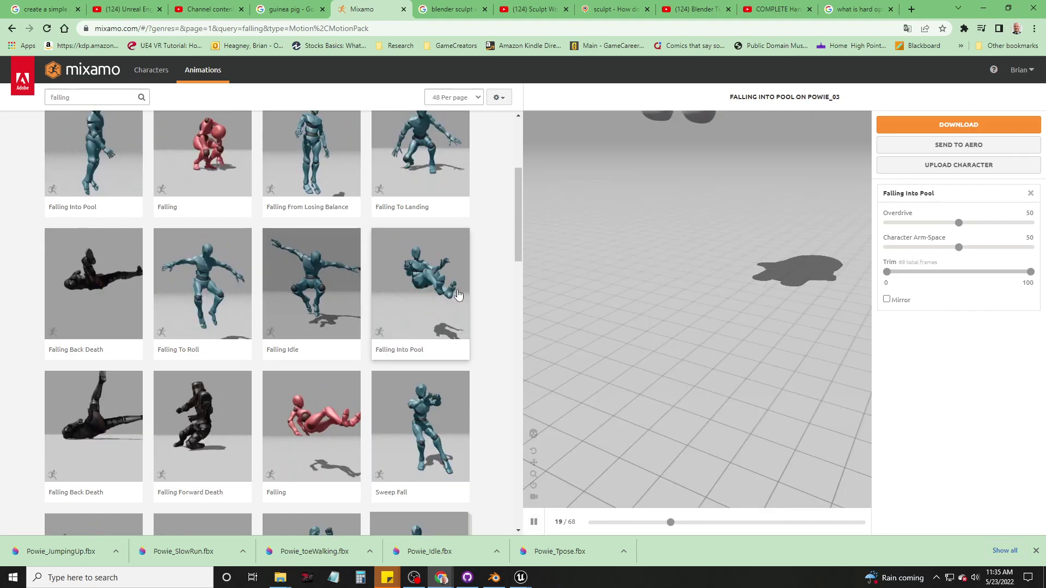
left_click(301, 289)
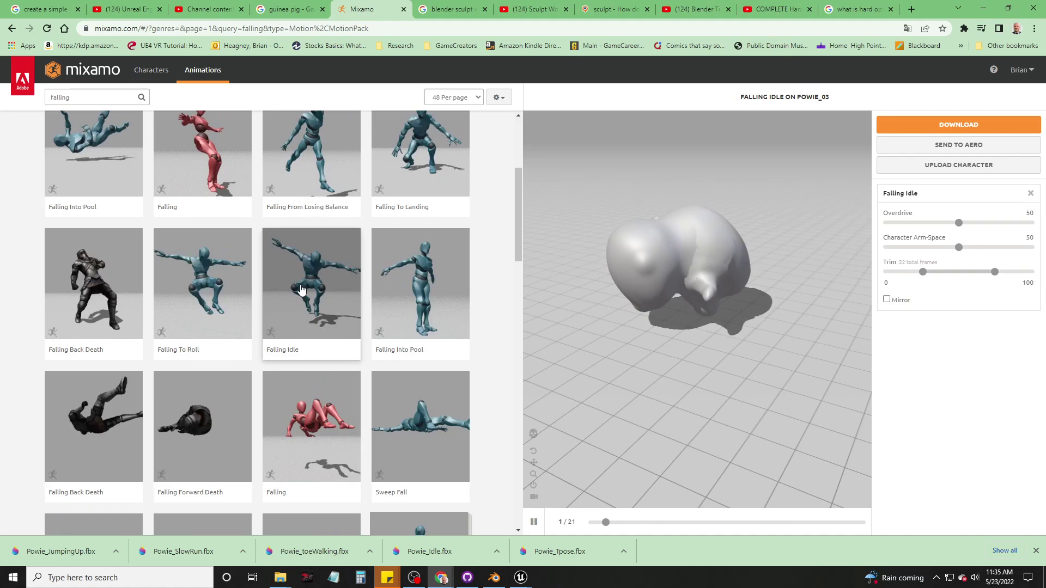
scroll(280, 304, "up", 4)
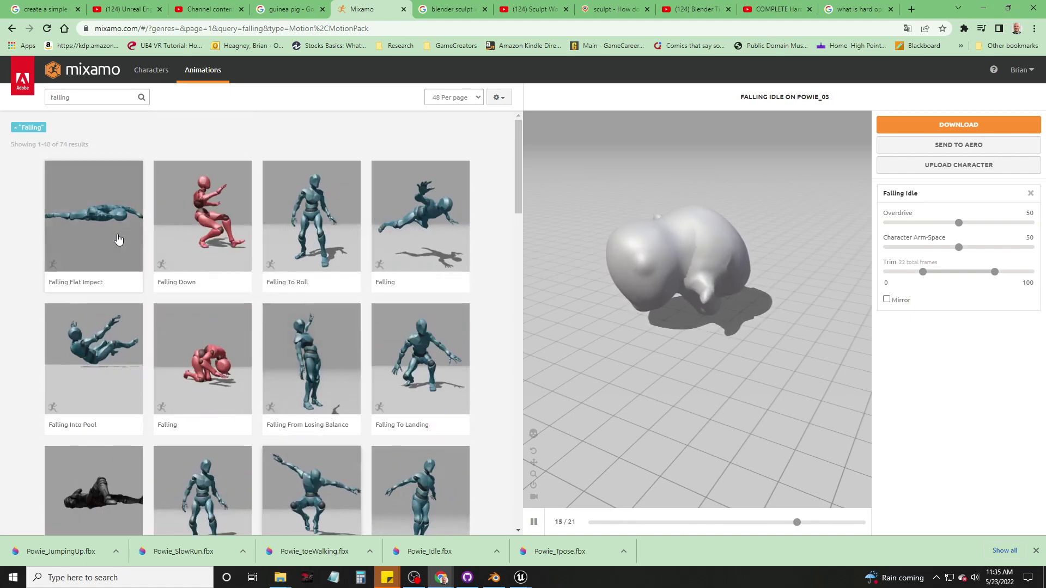
left_click(107, 218)
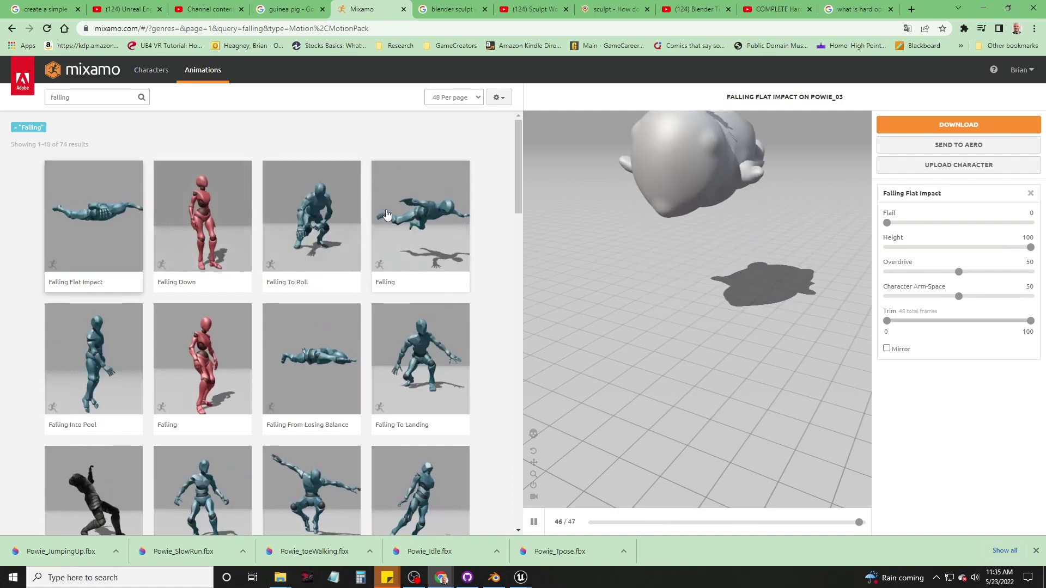
left_click(420, 223)
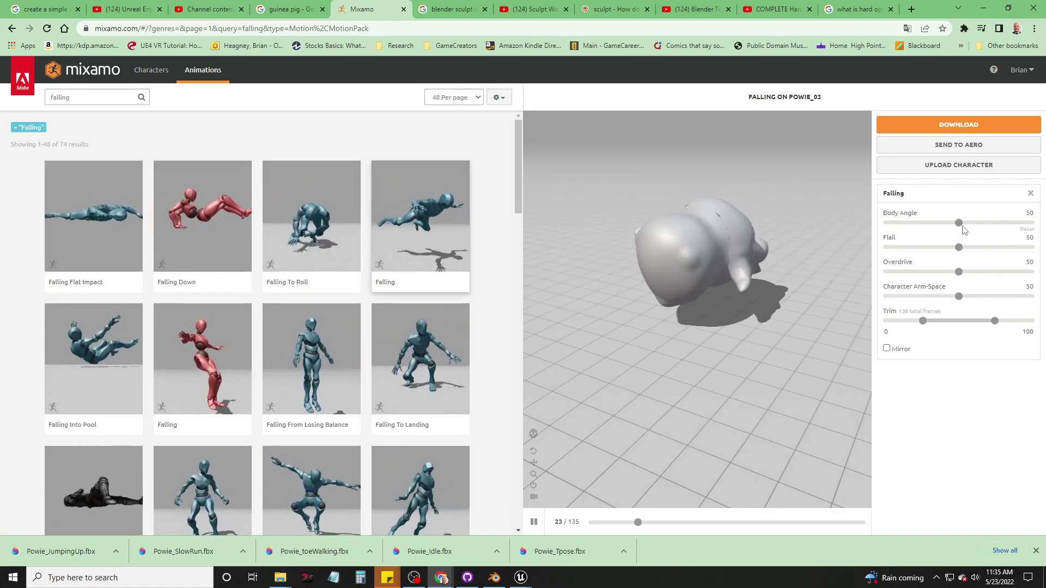
Step: Pause the Falling preview, raise Body Angle to 100 and drop Flail to 0
left_click(957, 224)
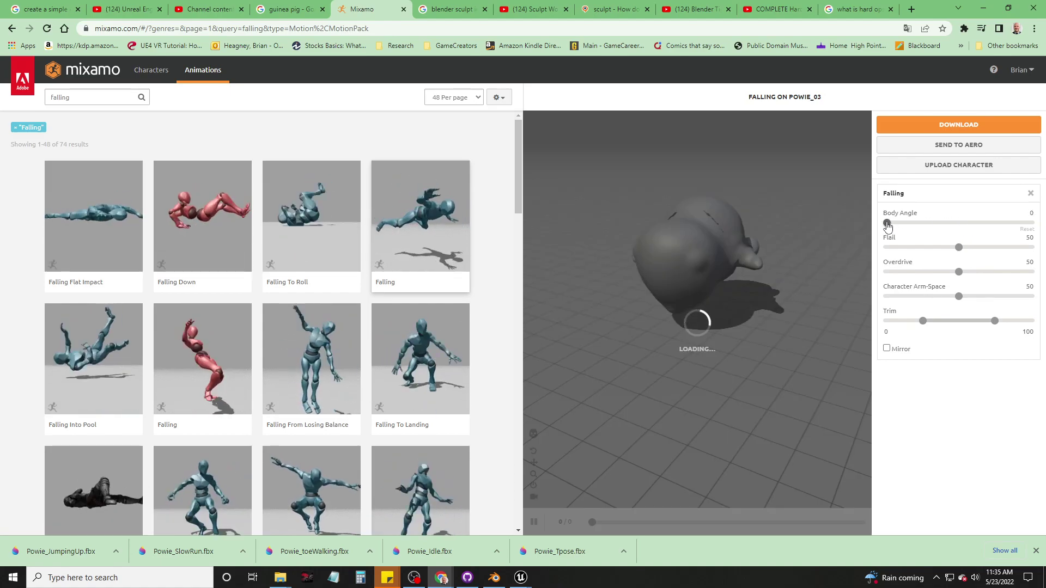
left_click_drag(886, 223, 1044, 226)
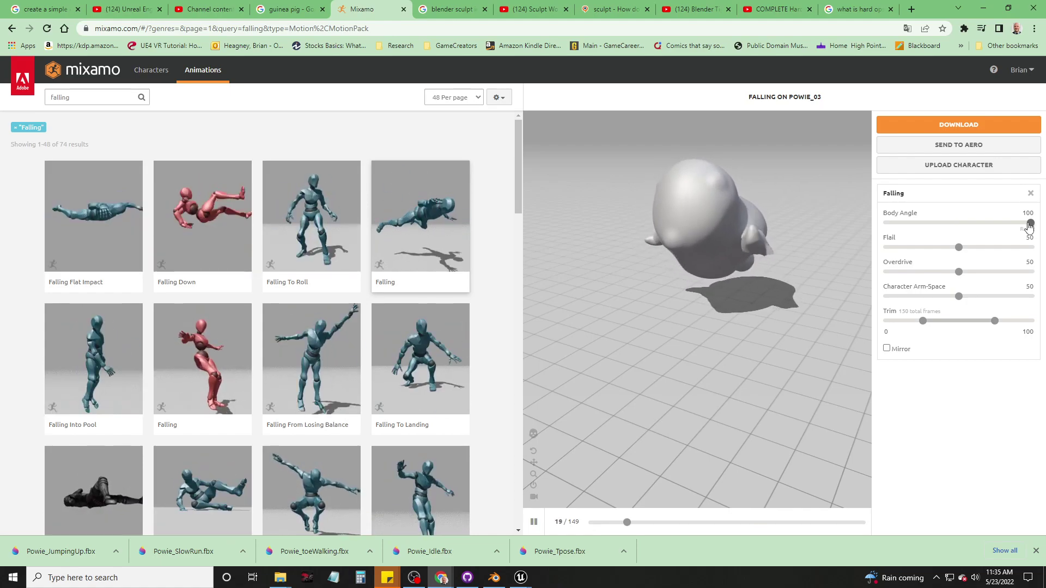
left_click_drag(679, 350, 679, 226)
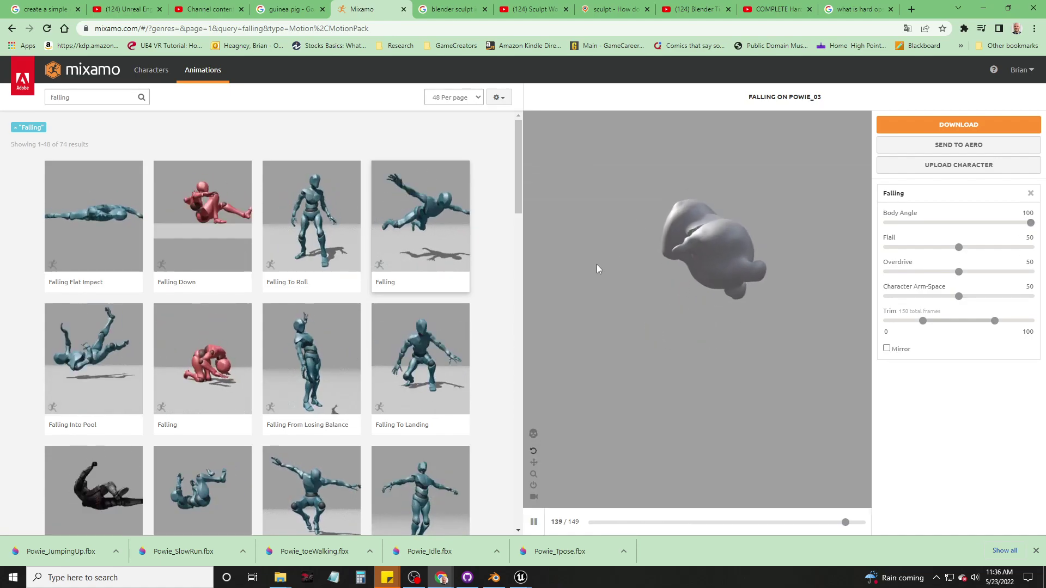
left_click_drag(597, 263, 733, 290)
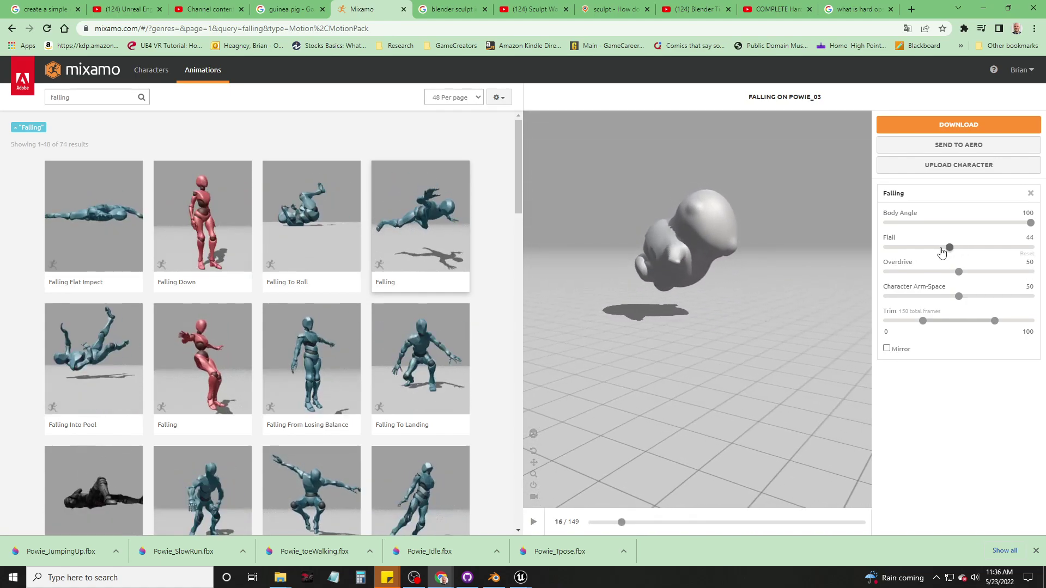
left_click_drag(942, 252, 933, 251)
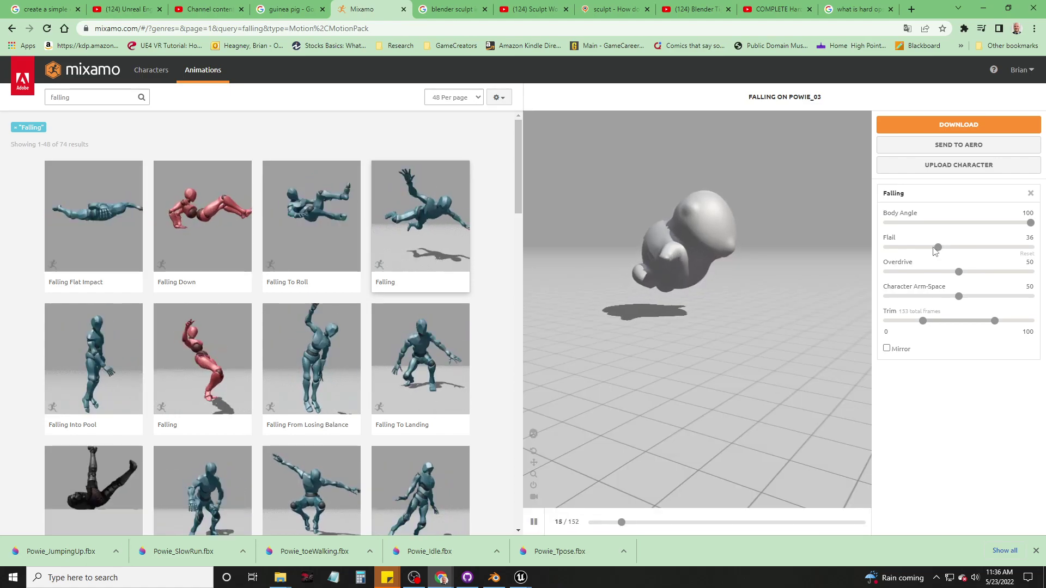
left_click_drag(896, 249, 888, 250)
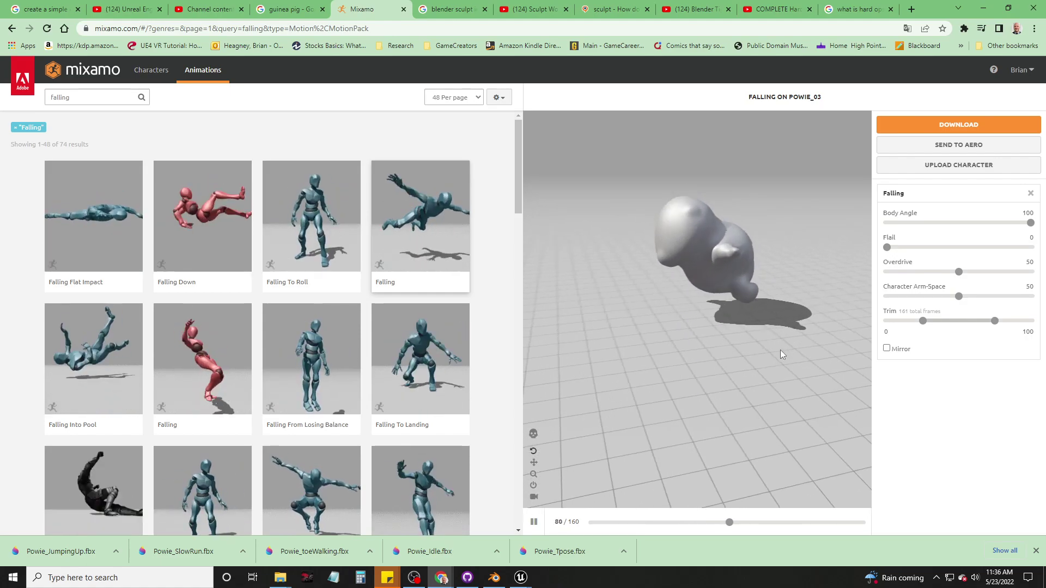
Step: Download the adjusted Falling animation as FBX, saved as Powie_JumpingFalling.fbx in the Powie folder
left_click(958, 125)
left_click(676, 250)
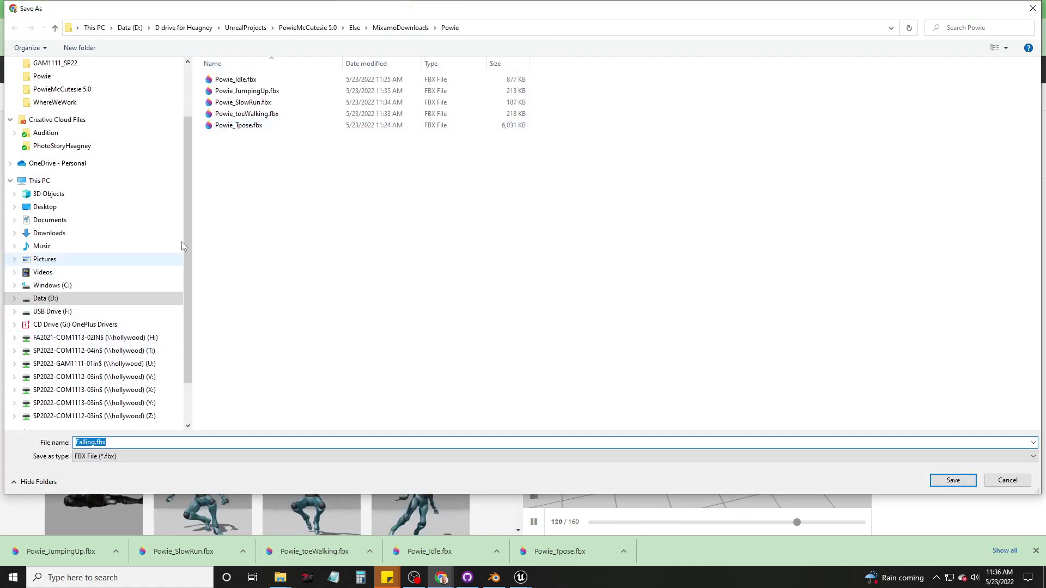
left_click(247, 91)
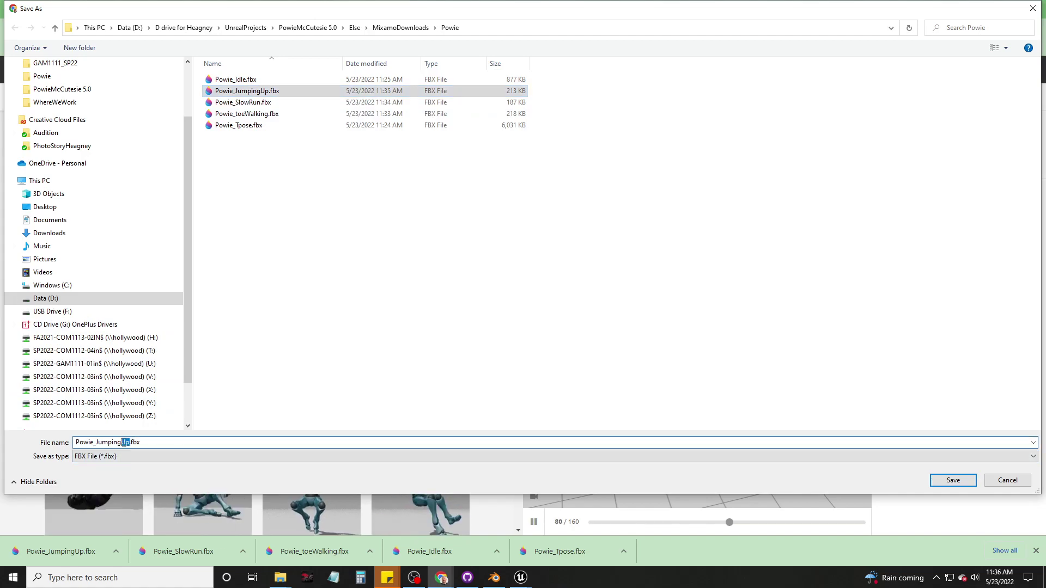
type("Falling")
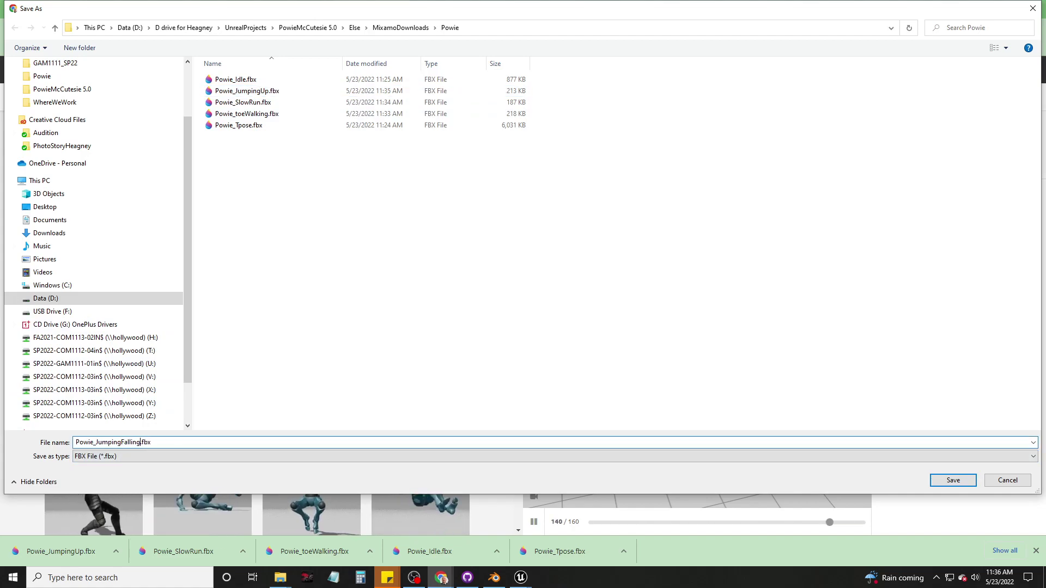
key("Return")
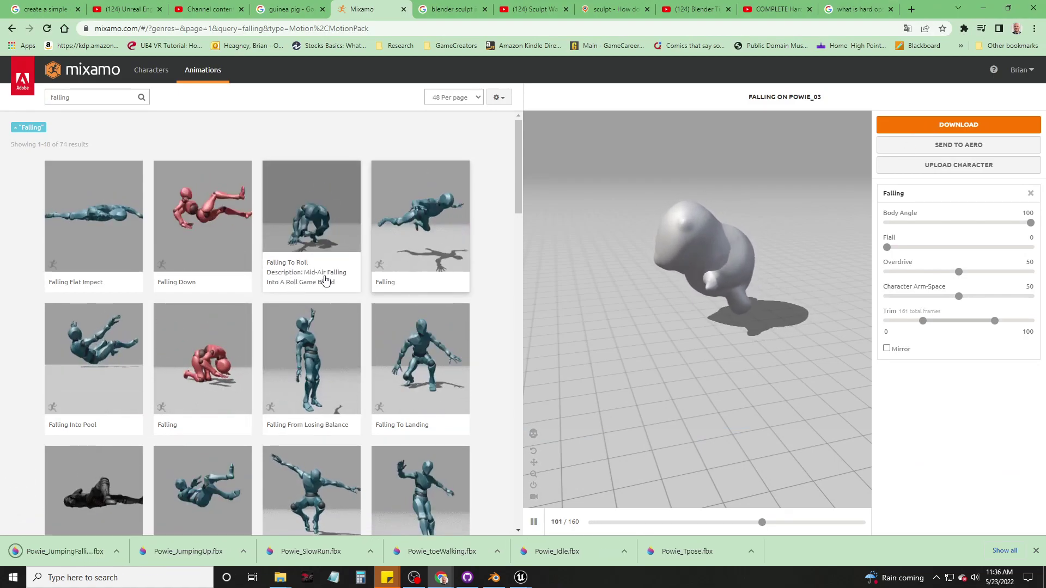
Step: Apply Falling To Landing to Powie and trim its start to 50, leaving 17 frames
left_click(382, 360)
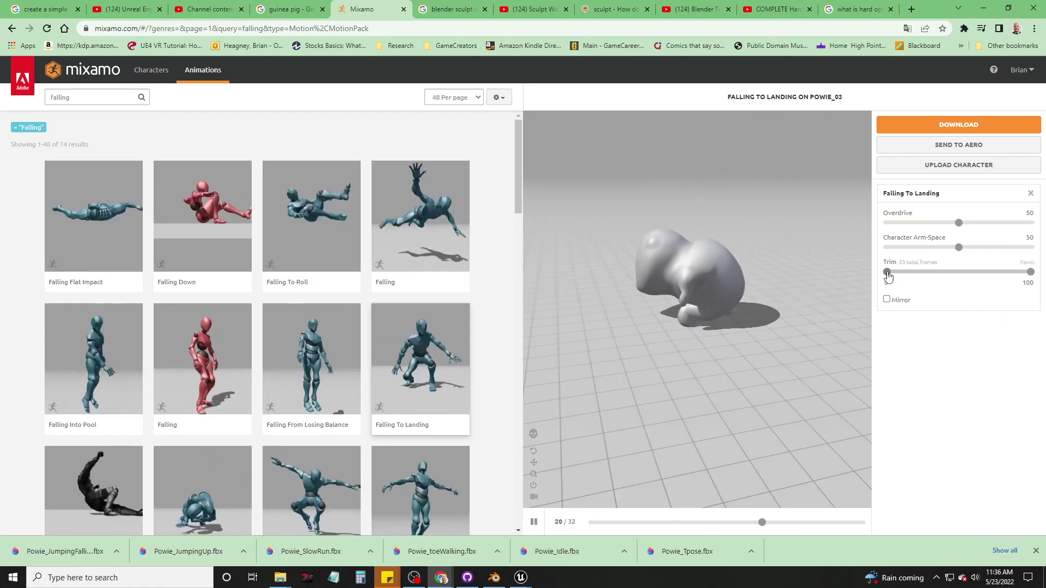
left_click_drag(887, 272, 961, 275)
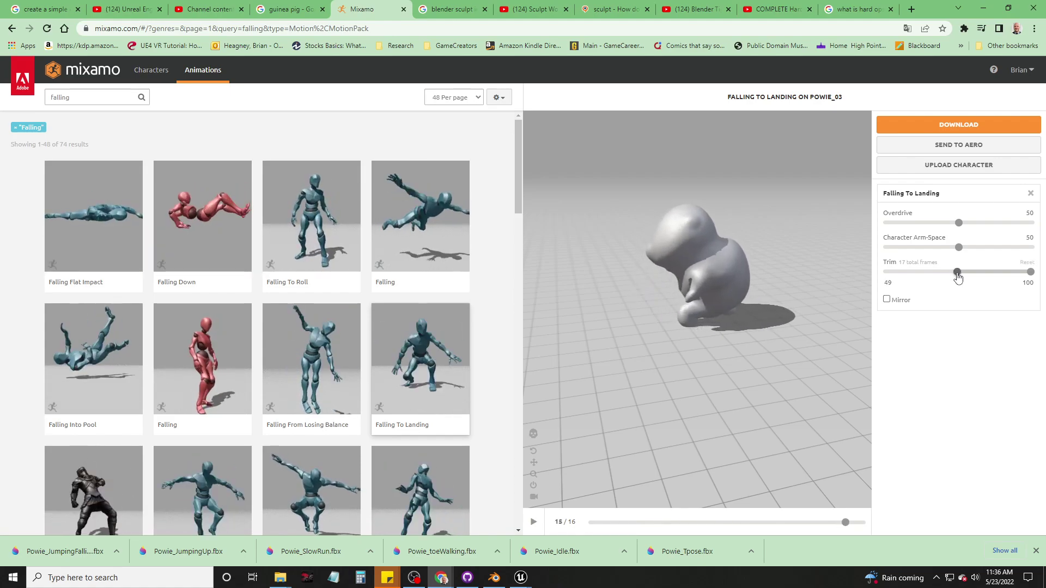
left_click_drag(957, 274, 948, 274)
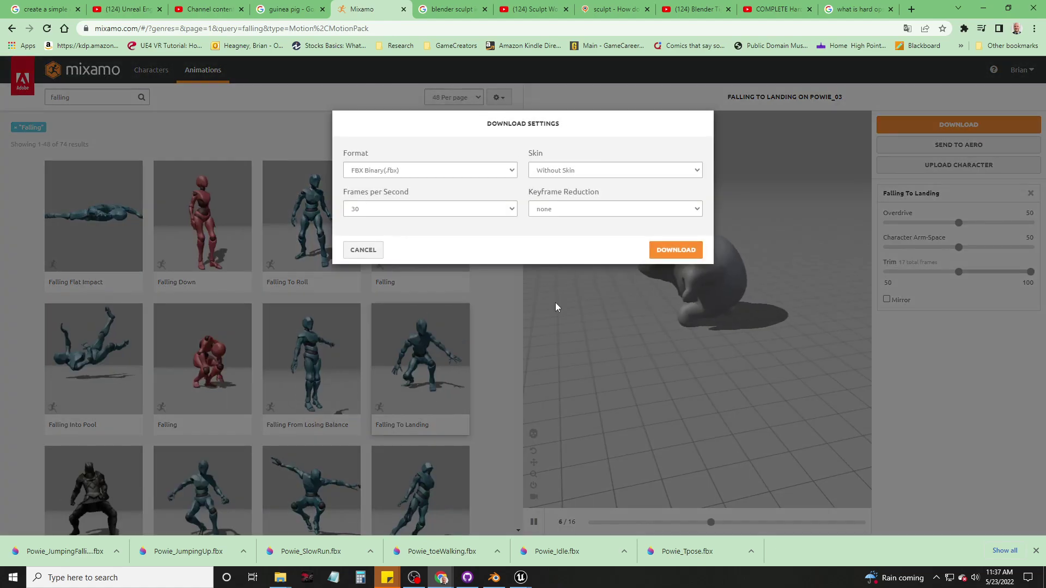
Step: Save the trimmed Falling To Landing animation as Powie_JumpingLanding.fbx in the Powie folder
left_click(673, 250)
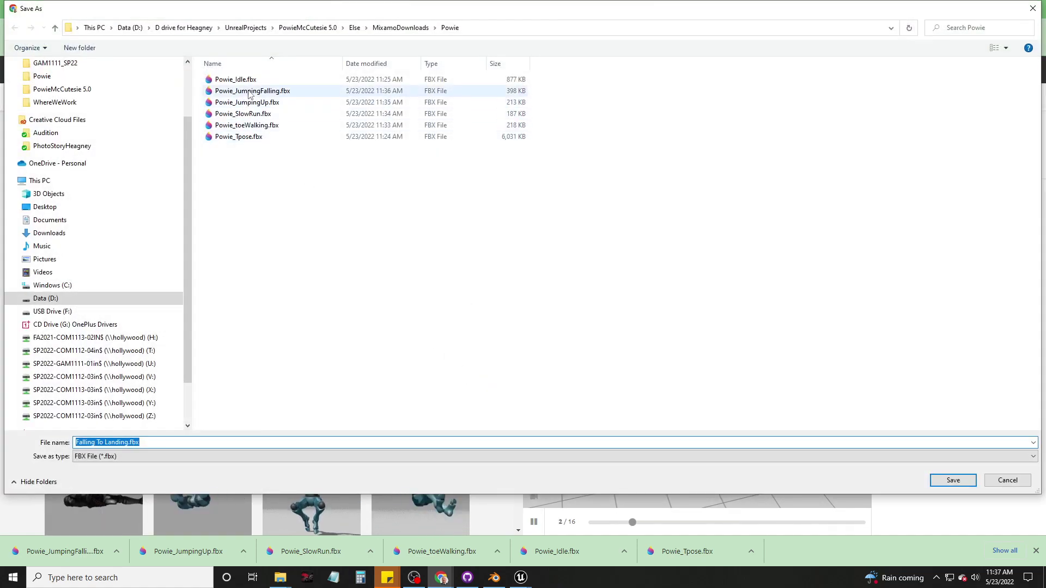
left_click(247, 103)
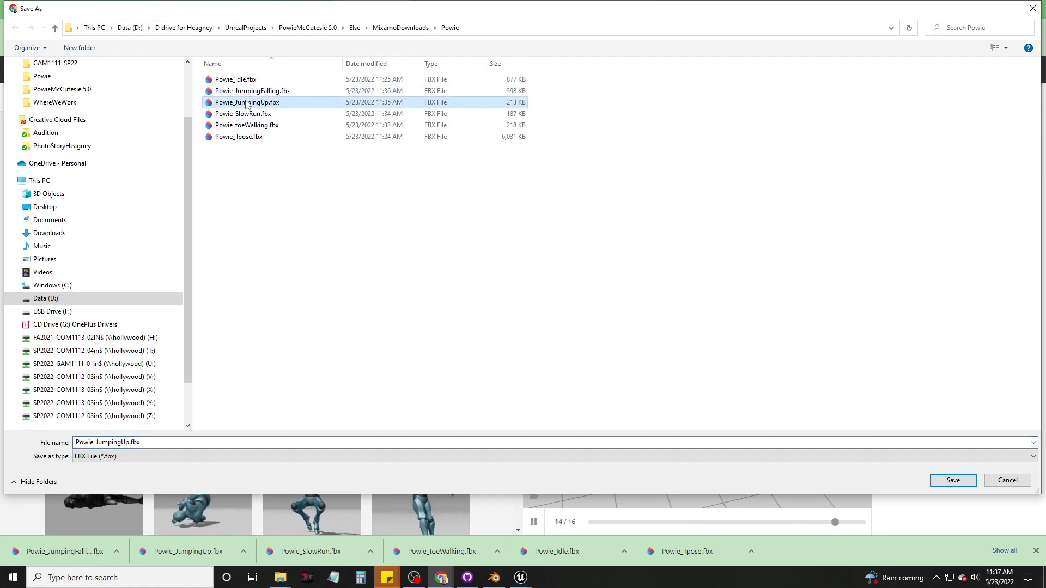
left_click(129, 444)
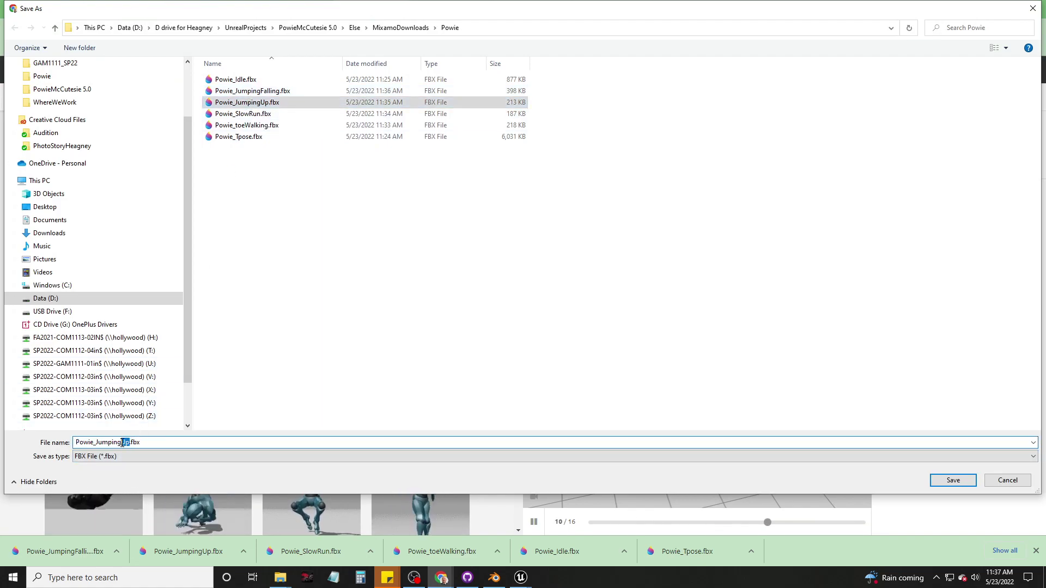
type("Landing")
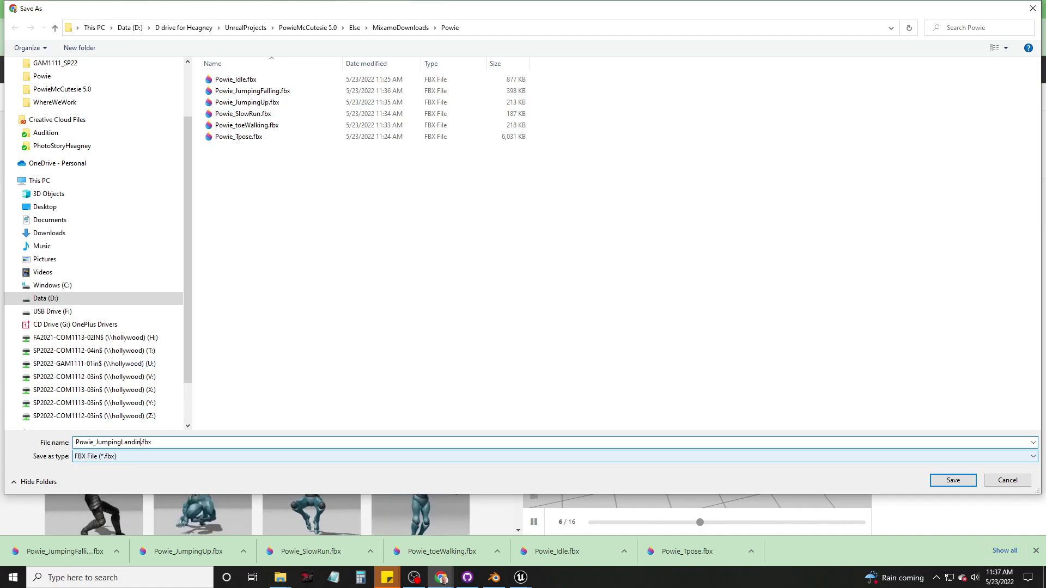
key("Return")
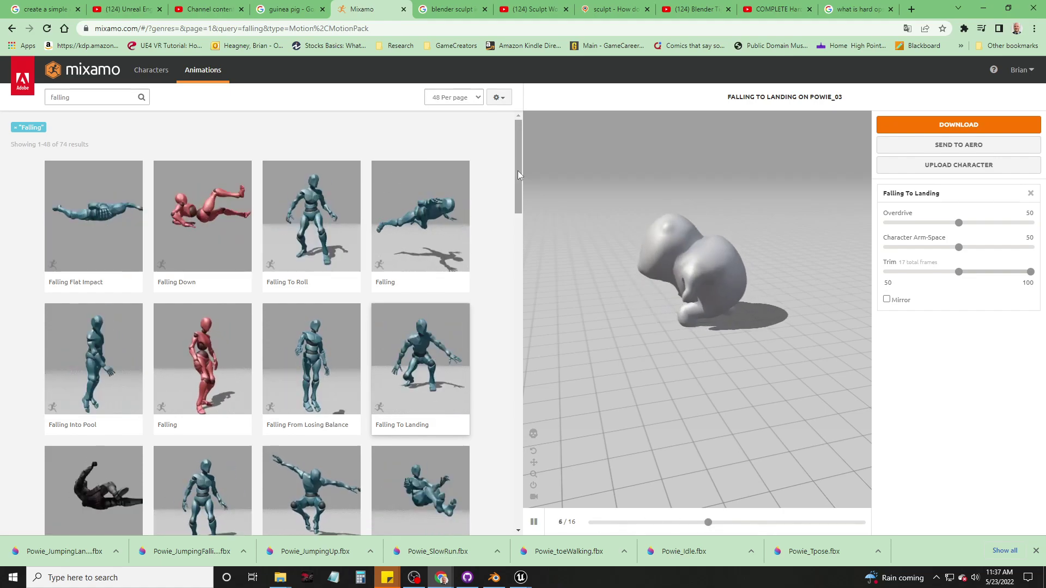
Step: Search for 'punching', preview Zombie Punching and Elbow Punching, and apply Punching to Powie
left_click(81, 97)
key("ctrl+a")
type("punching")
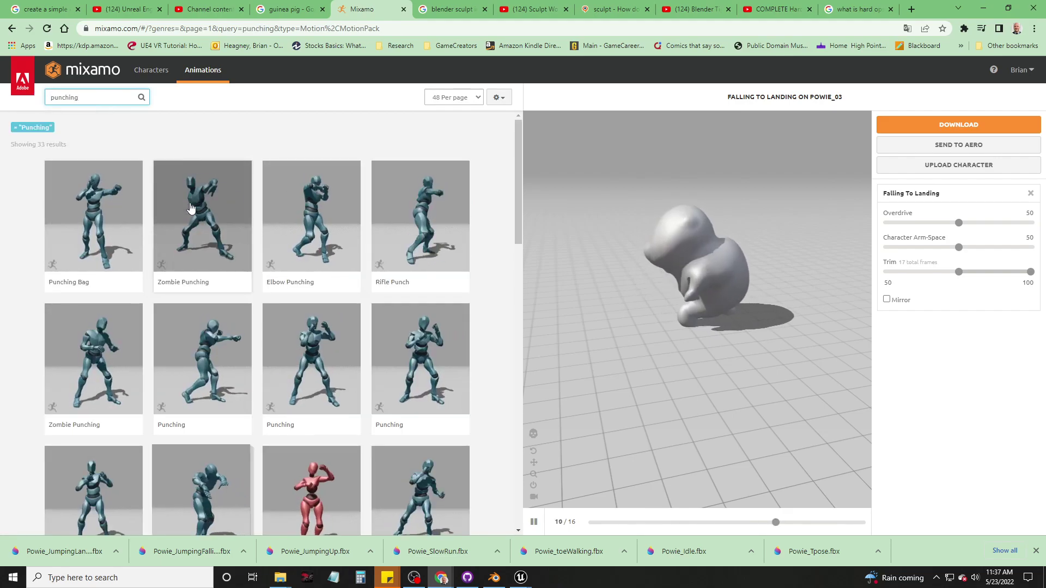
left_click(204, 240)
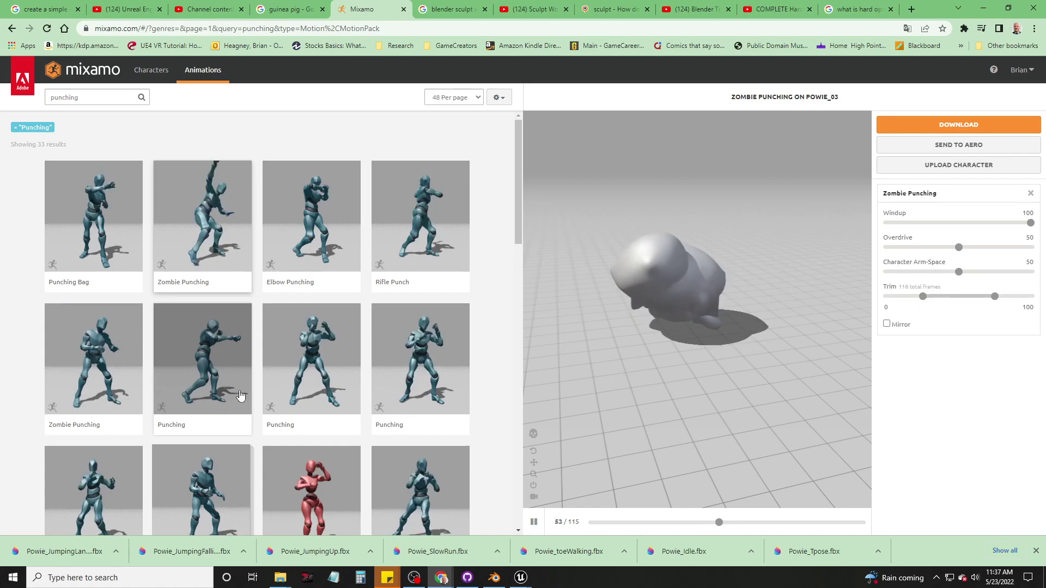
scroll(240, 396, "down", 5)
scroll(241, 396, "up", 5)
left_click(310, 229)
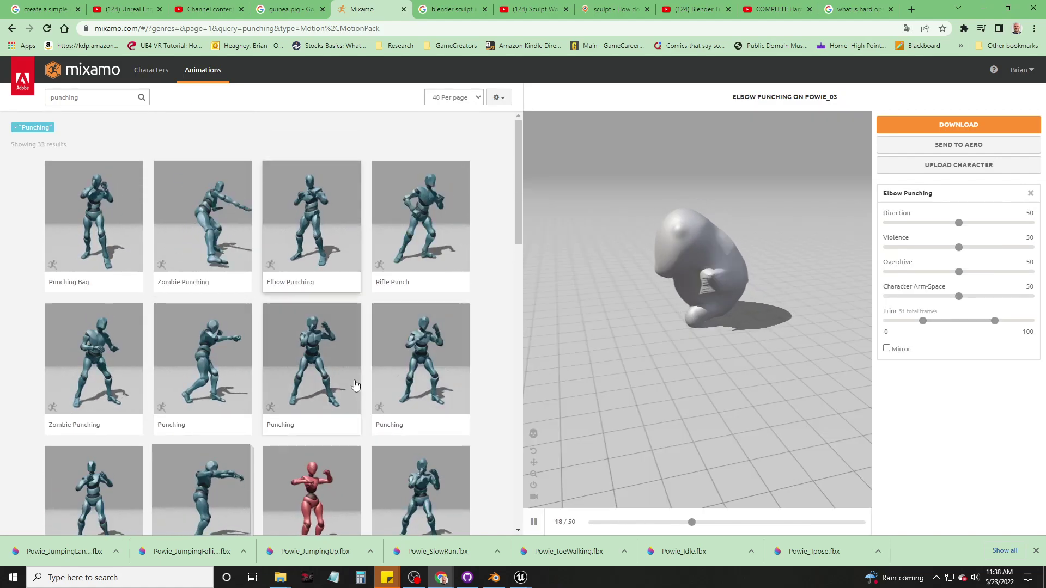
left_click(410, 378)
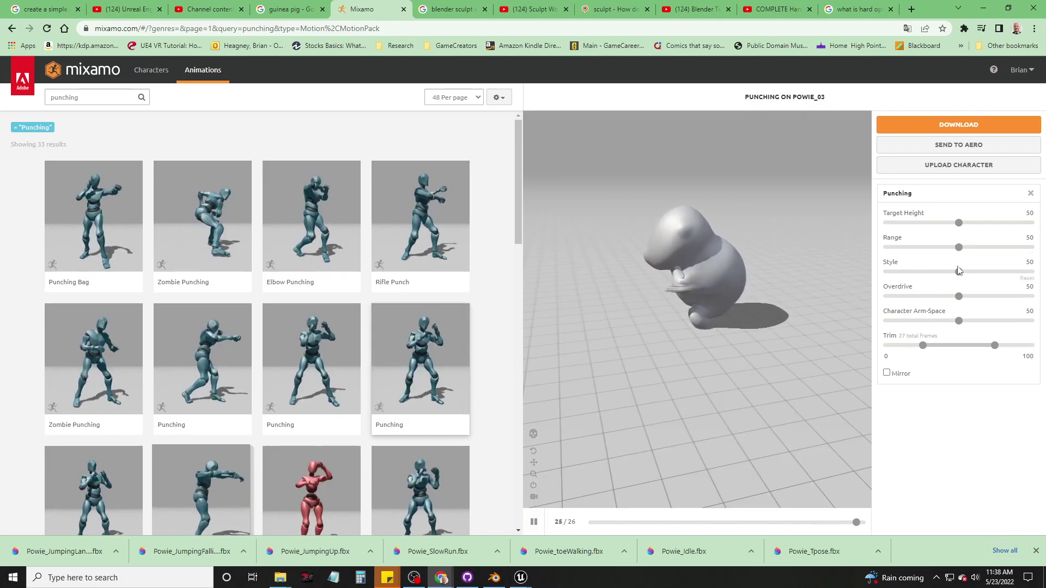
Step: Raise the punch's Overdrive and Character Arm-Space to 100 and trim its start to 28
left_click_drag(994, 301, 1022, 298)
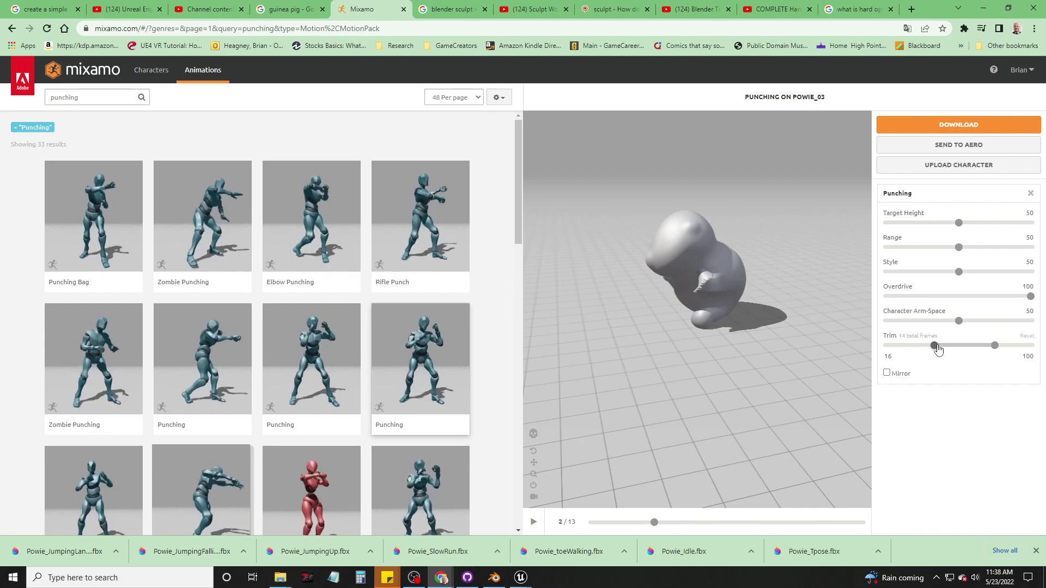
left_click_drag(937, 349, 942, 350)
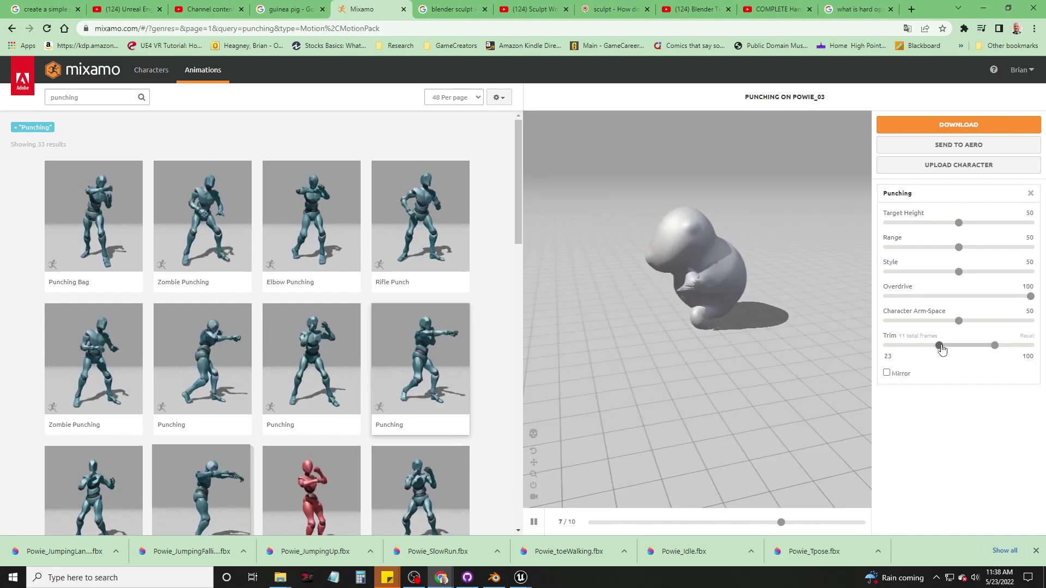
left_click_drag(944, 349, 945, 349)
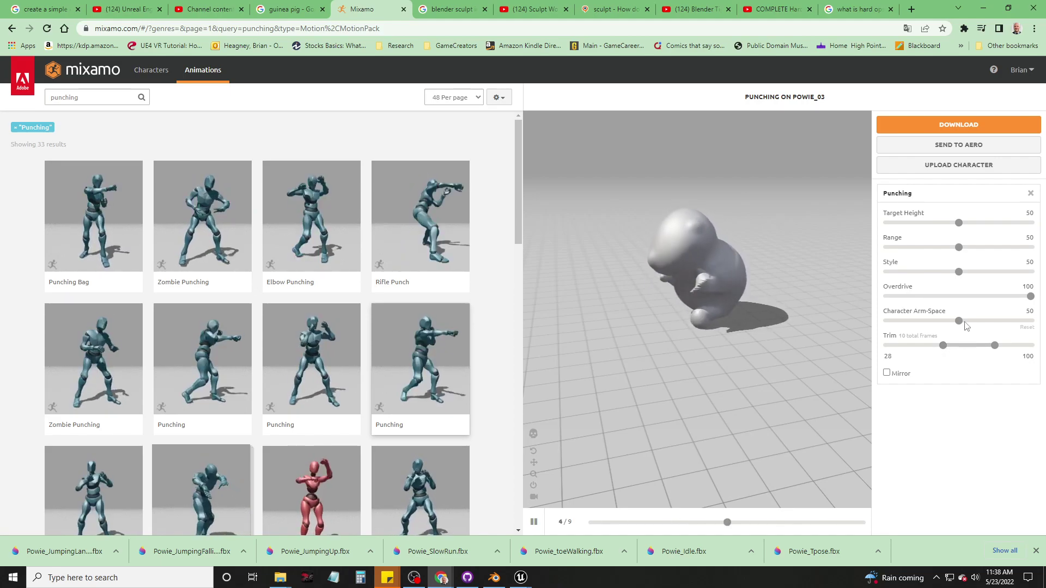
left_click(1037, 323)
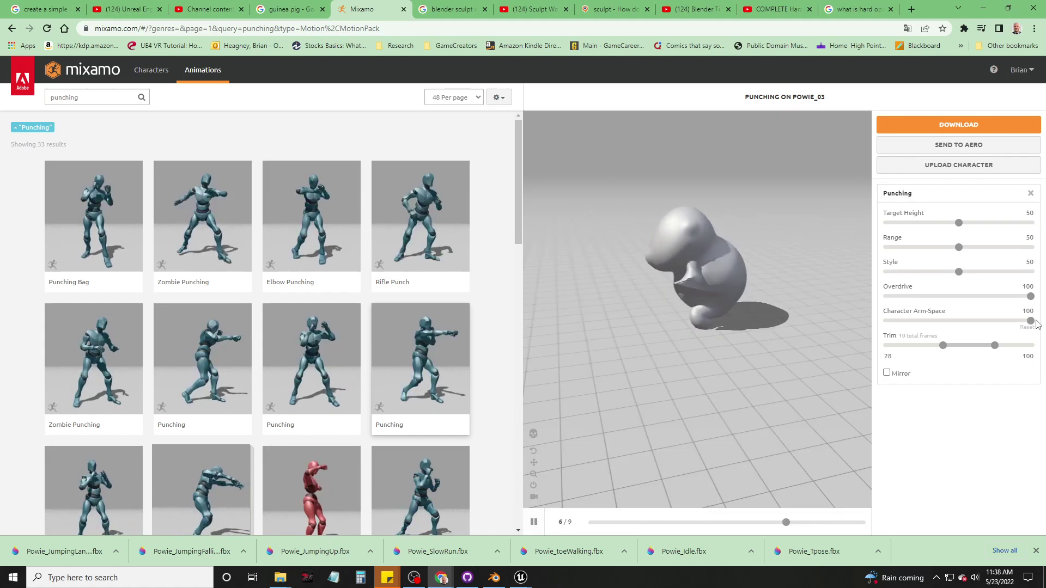
left_click_drag(711, 315, 763, 302)
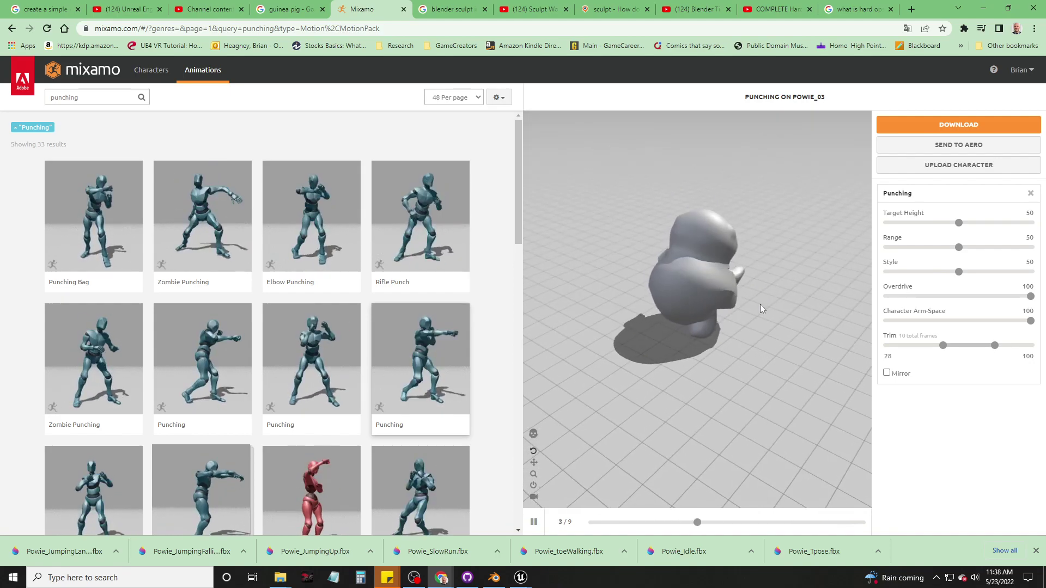
key("space")
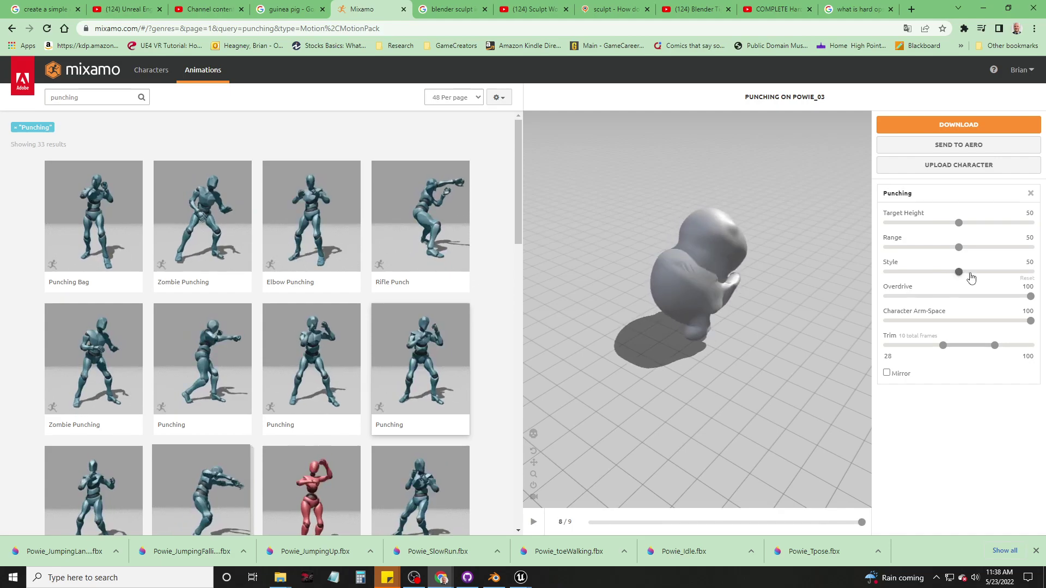
Step: Set Style to 100 and test raising and lowering the punch Range
left_click(1031, 273)
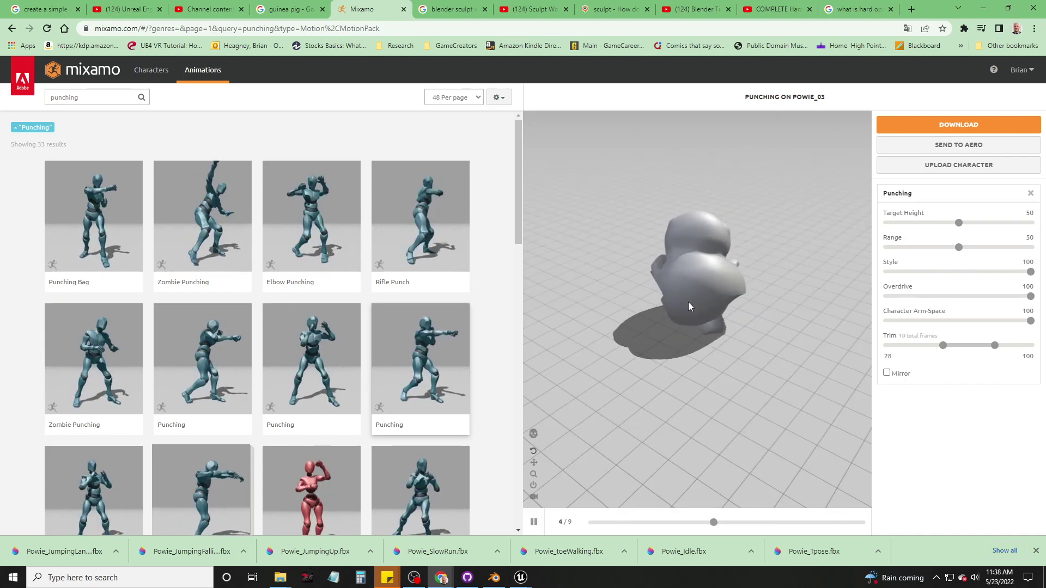
left_click_drag(688, 302, 673, 255)
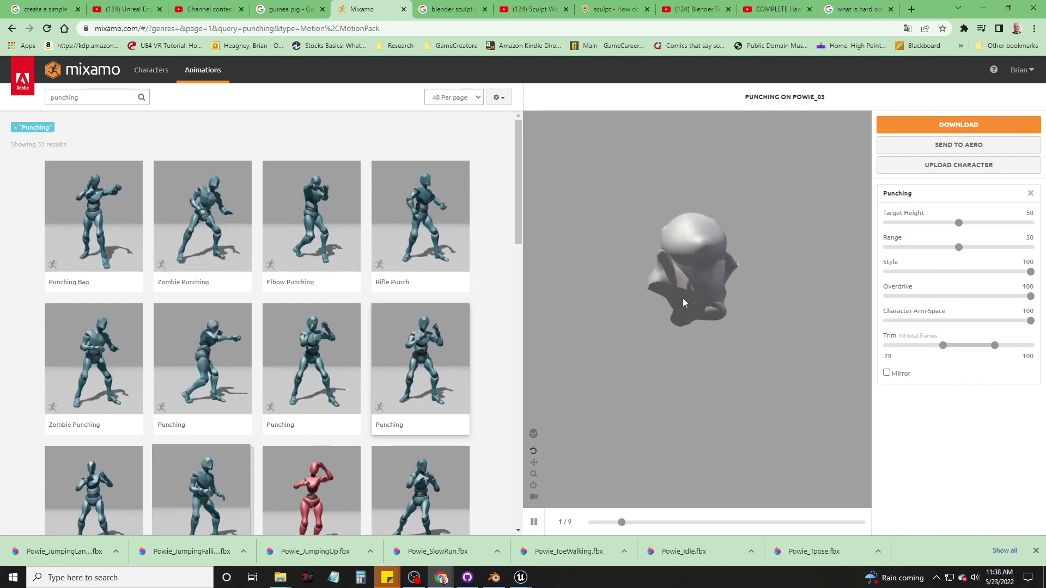
left_click_drag(684, 303, 764, 325)
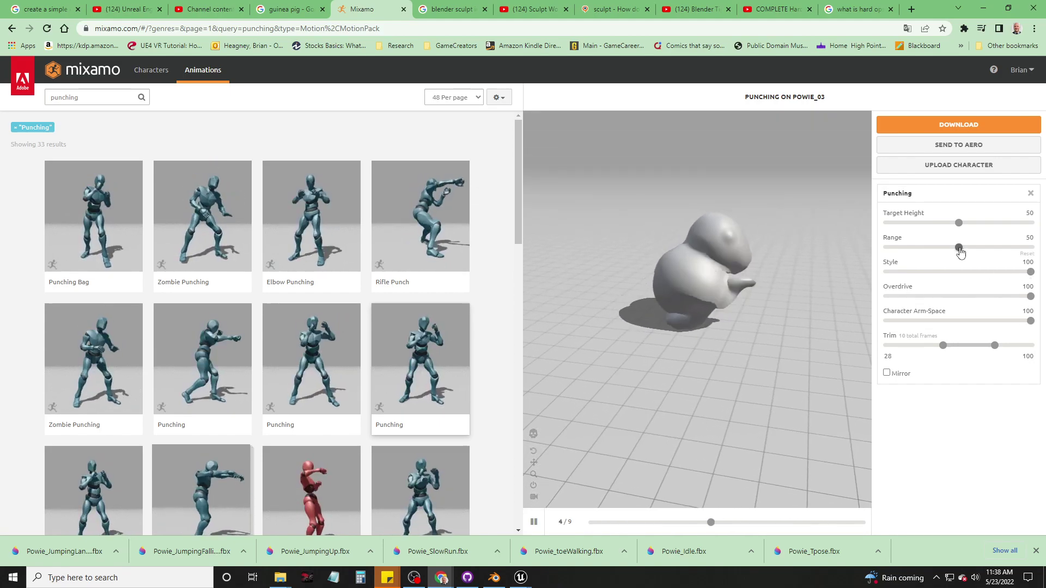
left_click_drag(959, 247, 998, 252)
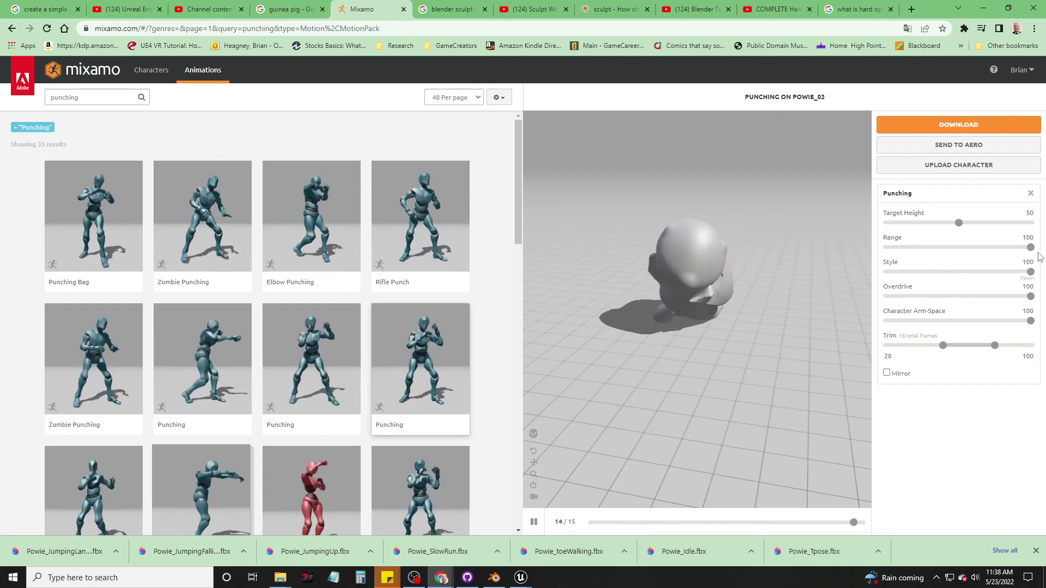
left_click_drag(1030, 248, 994, 255)
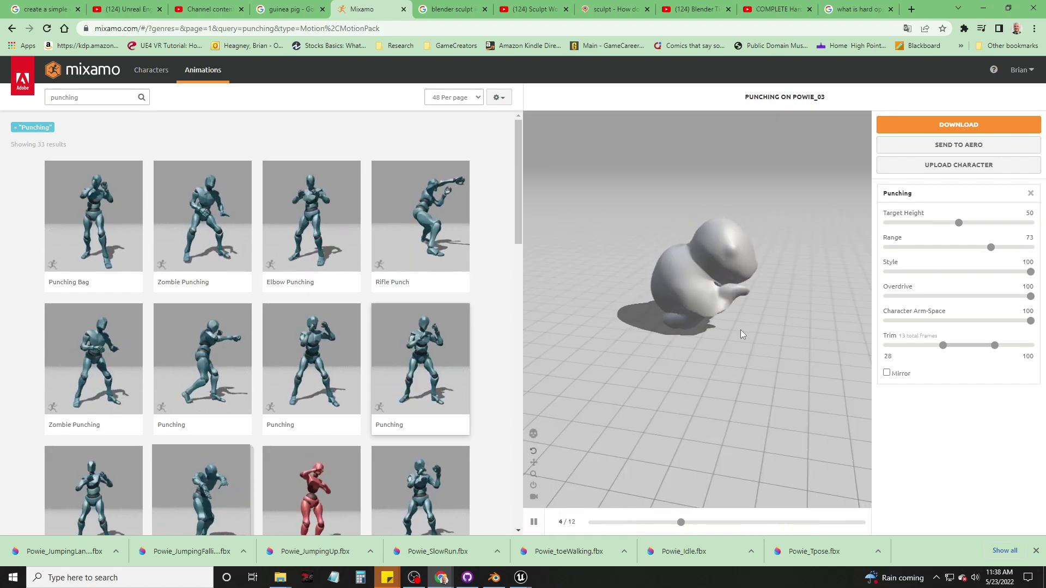
left_click_drag(740, 329, 711, 266)
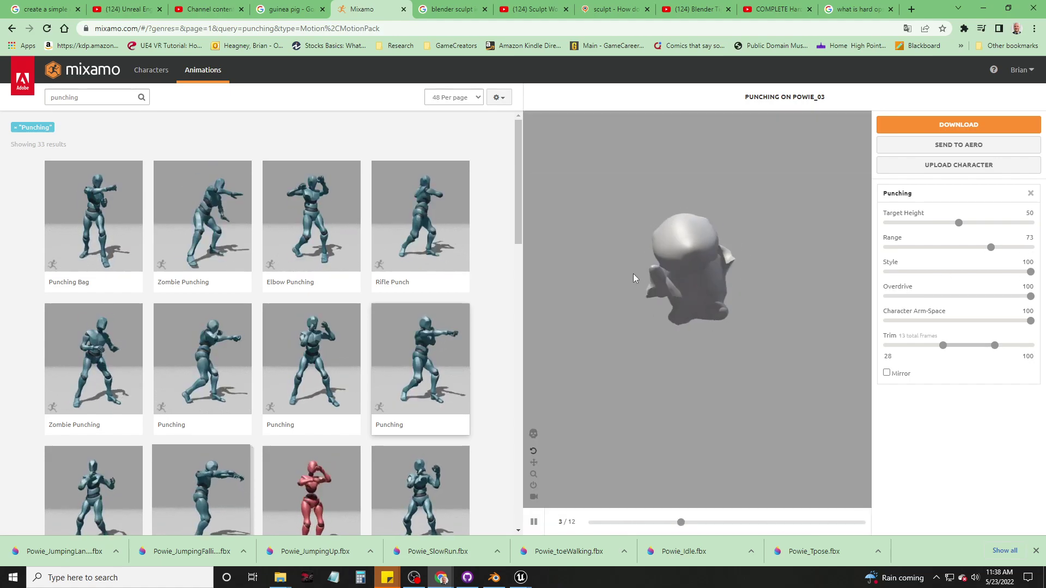
left_click_drag(632, 279, 758, 308)
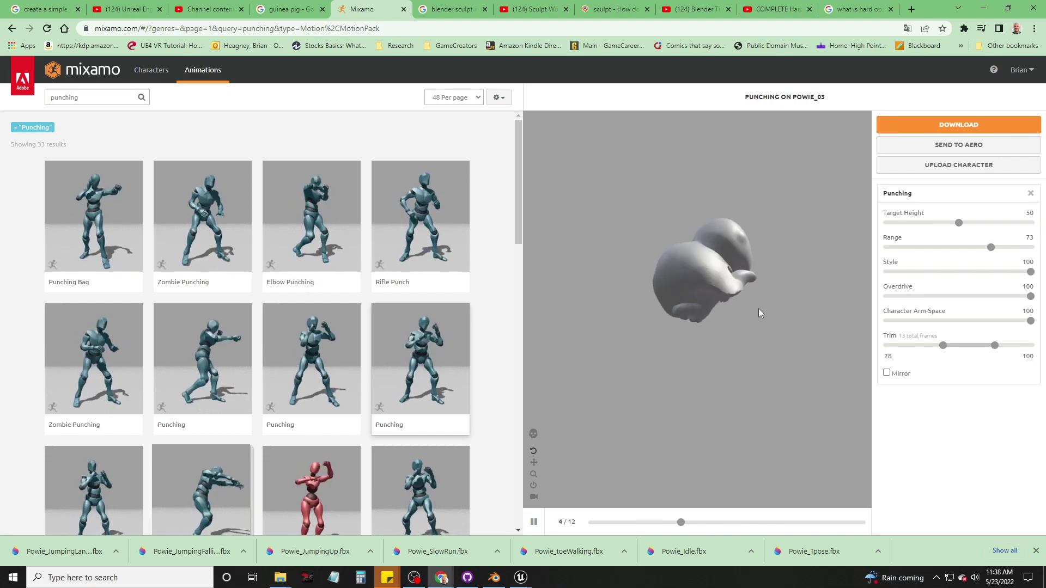
Step: Try Range values of 0 and 34, finally resetting Range to 50
left_click(1027, 254)
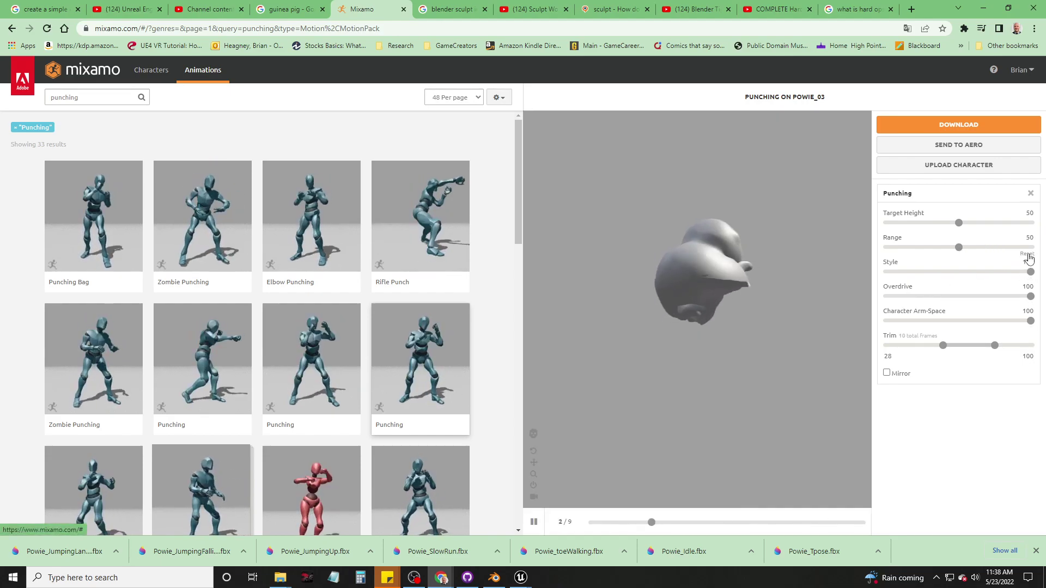
left_click(887, 248)
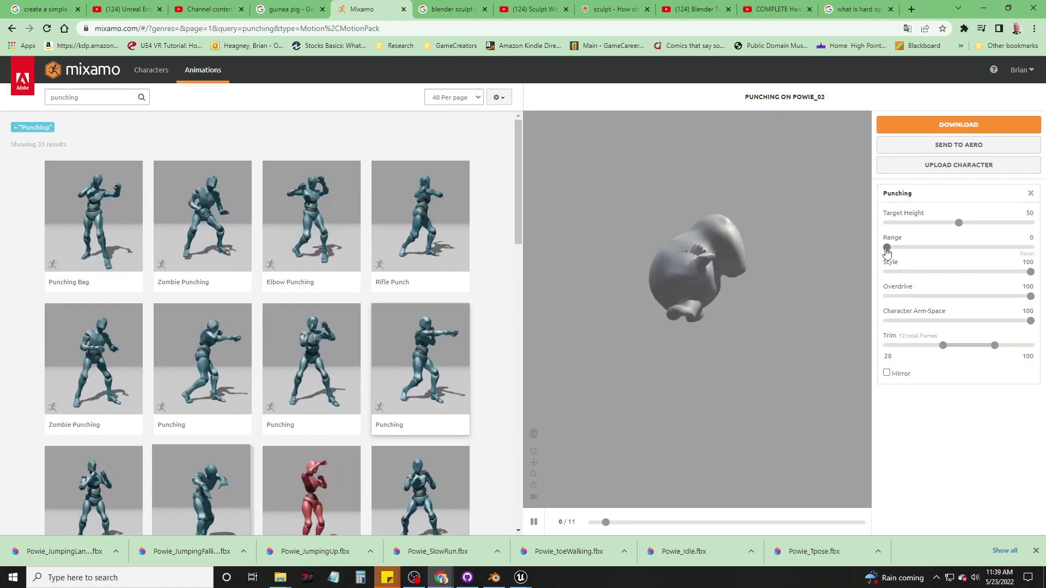
left_click_drag(886, 248, 935, 248)
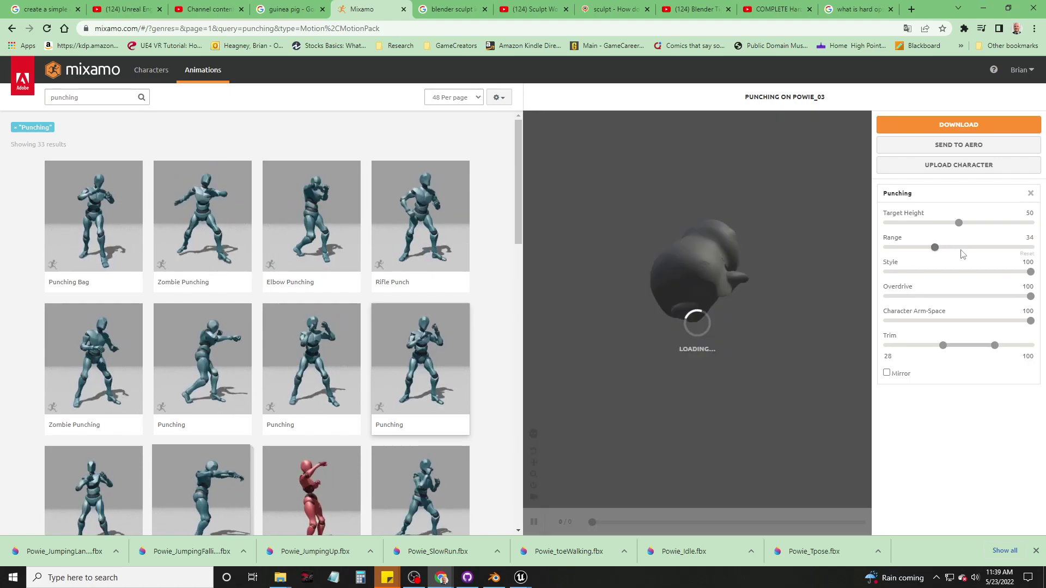
left_click(1027, 254)
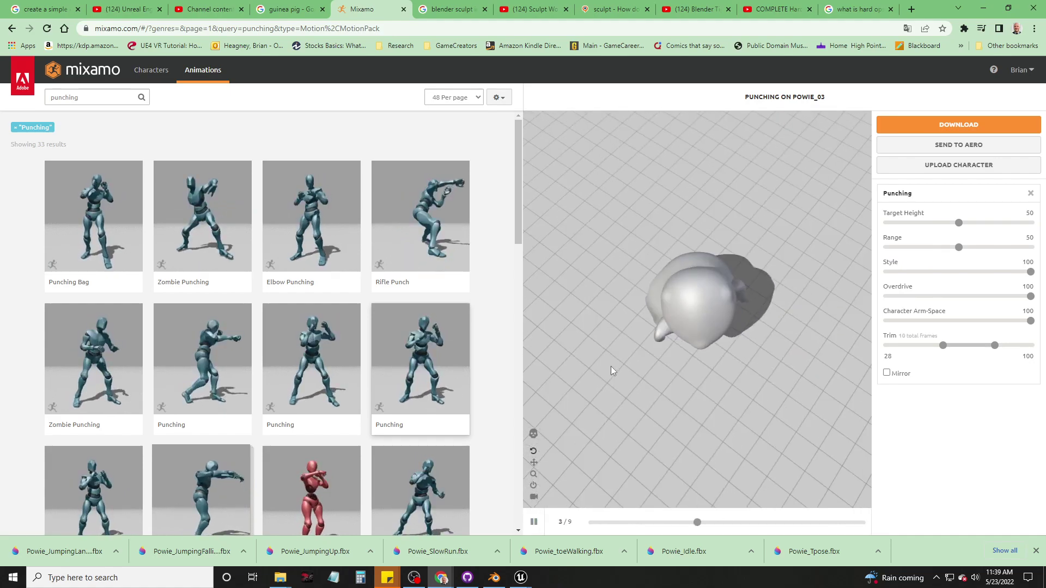
left_click_drag(682, 326, 743, 331)
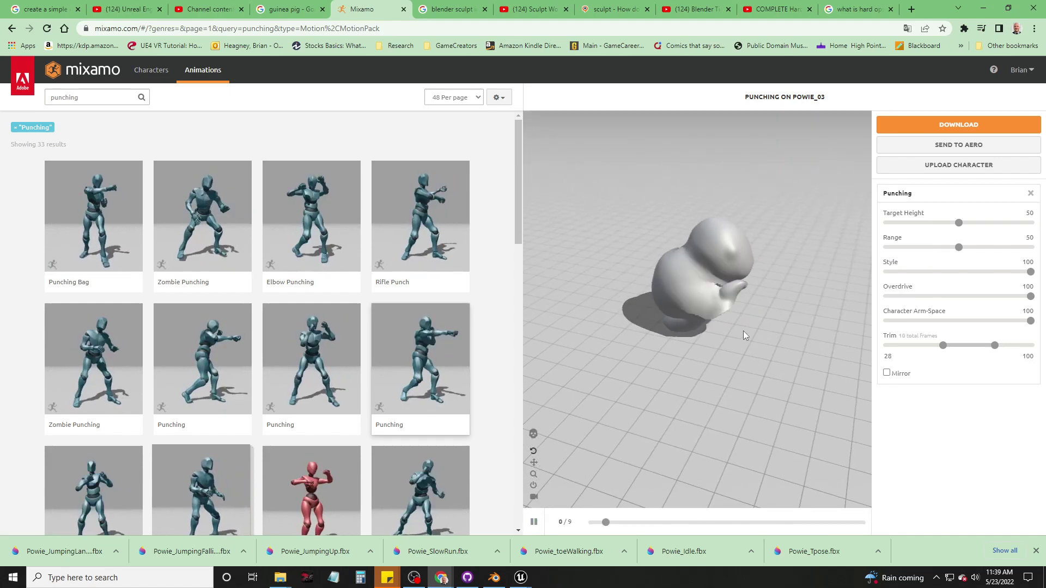
Step: Save the trimmed Punching animation as FBX Binary without skin, named Powie_PunchingRight.fbx
left_click(960, 126)
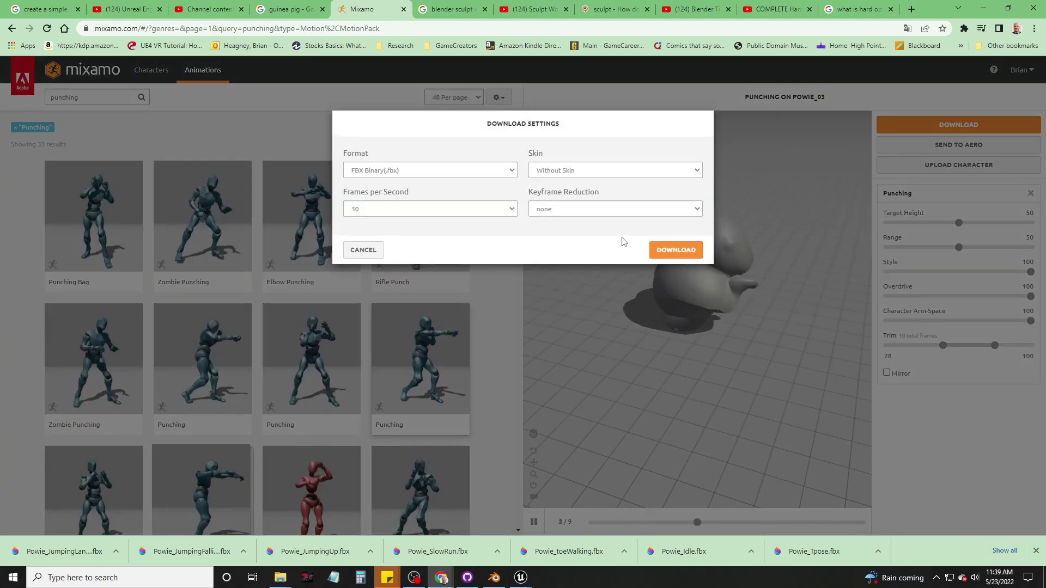
left_click(690, 249)
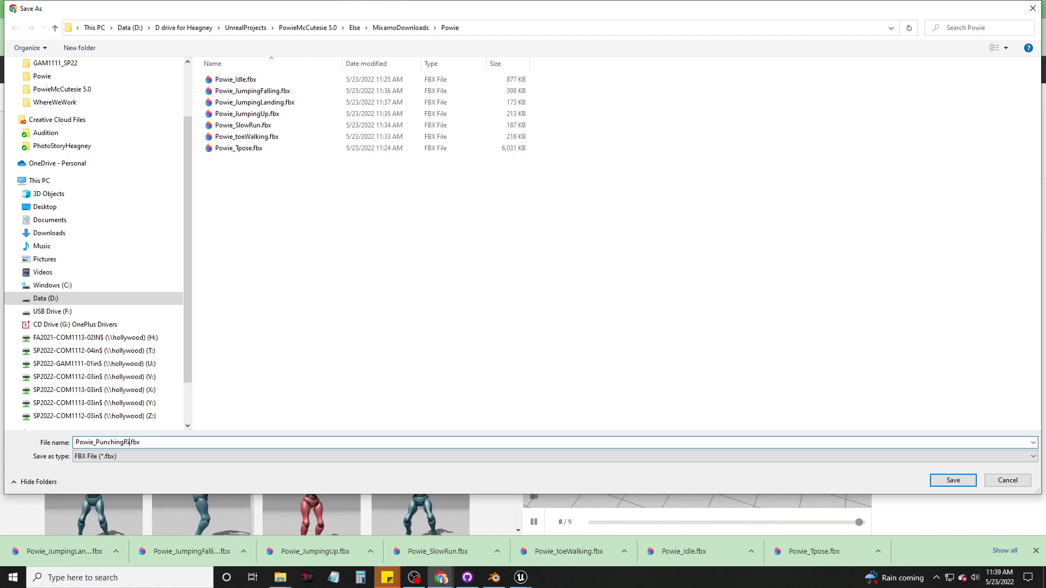
key("Return")
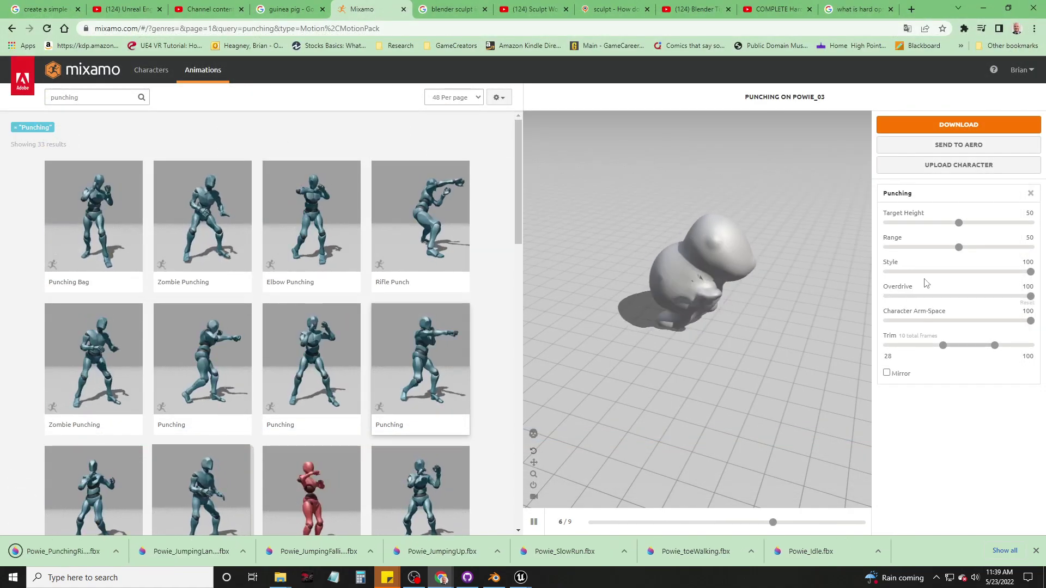
Step: Mirror the Punching animation and save it as Powie_Punching_Left.fbx
left_click(887, 374)
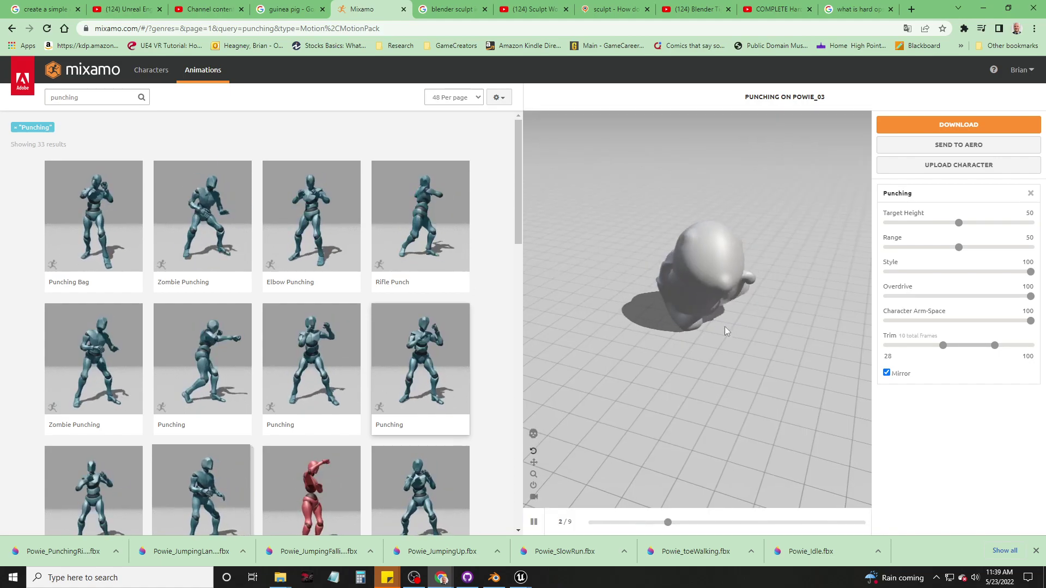
left_click(926, 125)
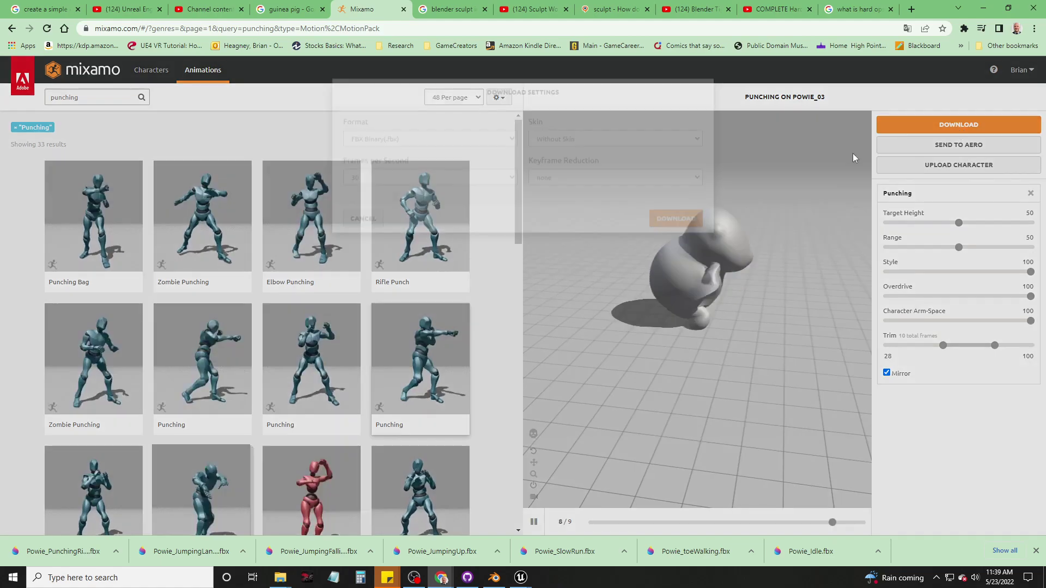
left_click(662, 251)
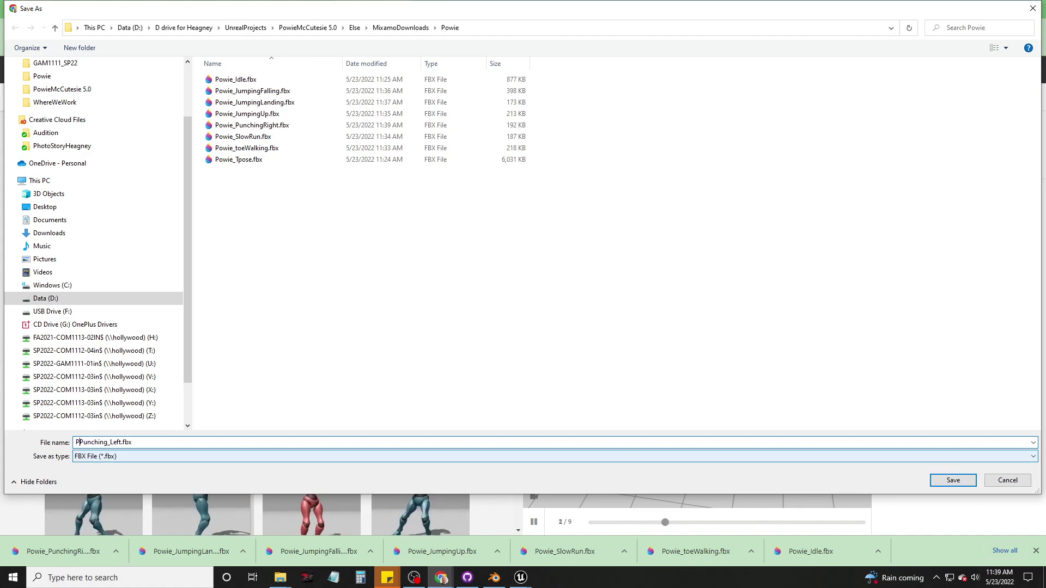
key("Return")
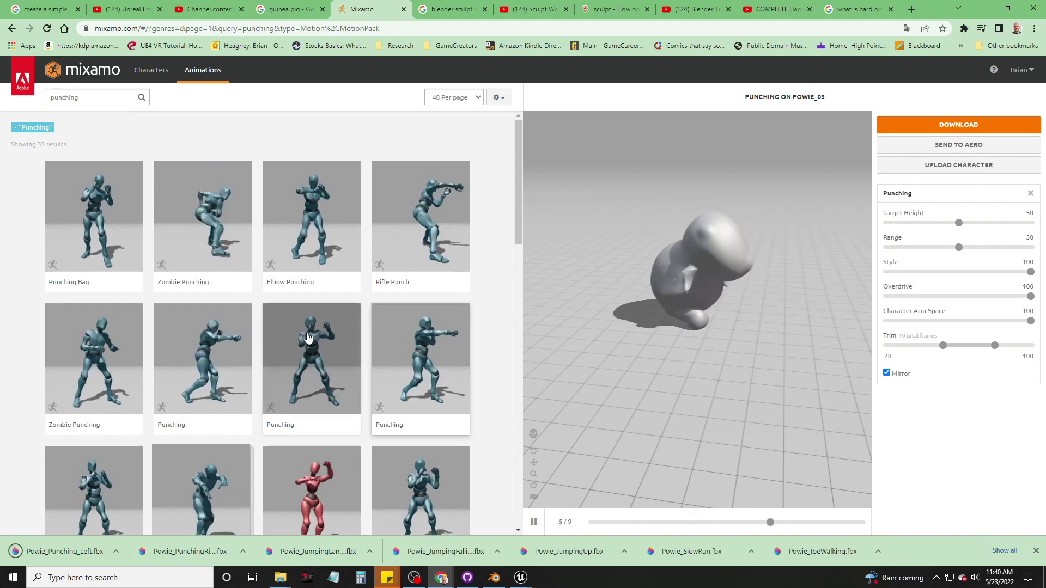
scroll(339, 316, "down", 5)
Step: Search for 'kick' and apply the Flip Kick animation to Powie
scroll(306, 339, "up", 5)
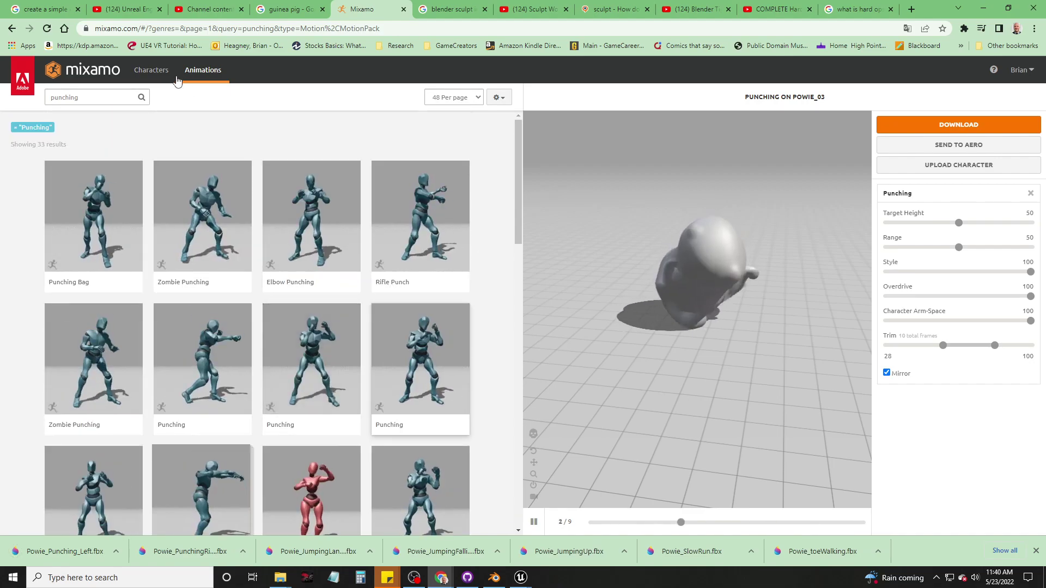
left_click(104, 98)
type("kick")
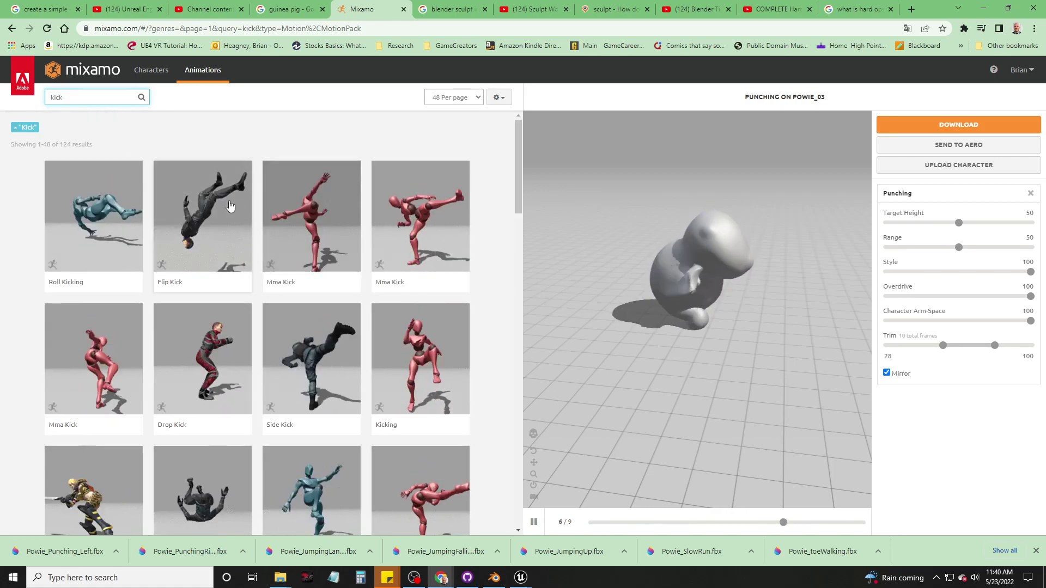
left_click(207, 235)
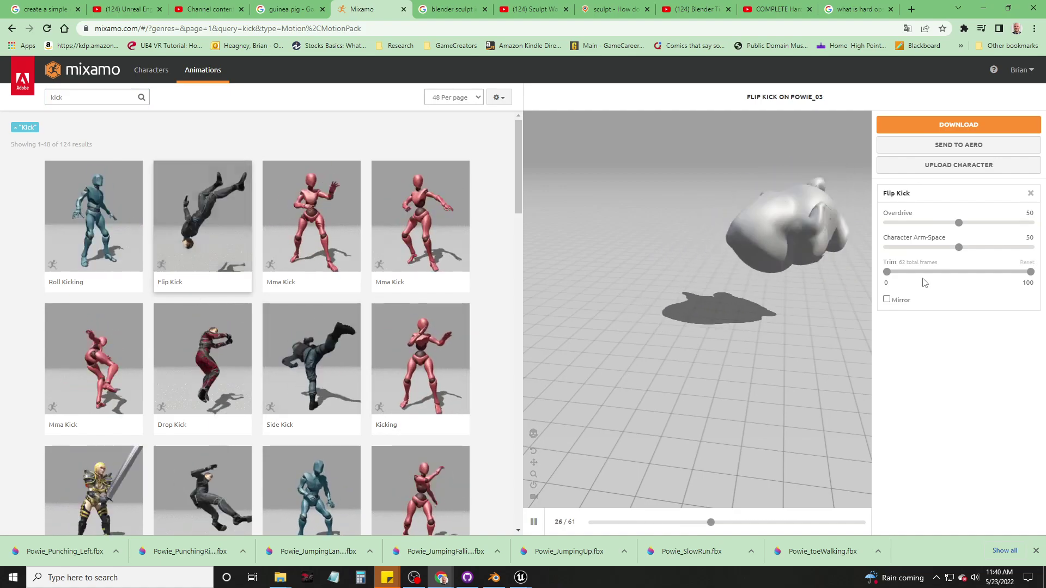
Step: Set Flip Kick Overdrive and Character Arm-Space to 100 and trim it to 13–90
left_click_drag(959, 224, 1031, 223)
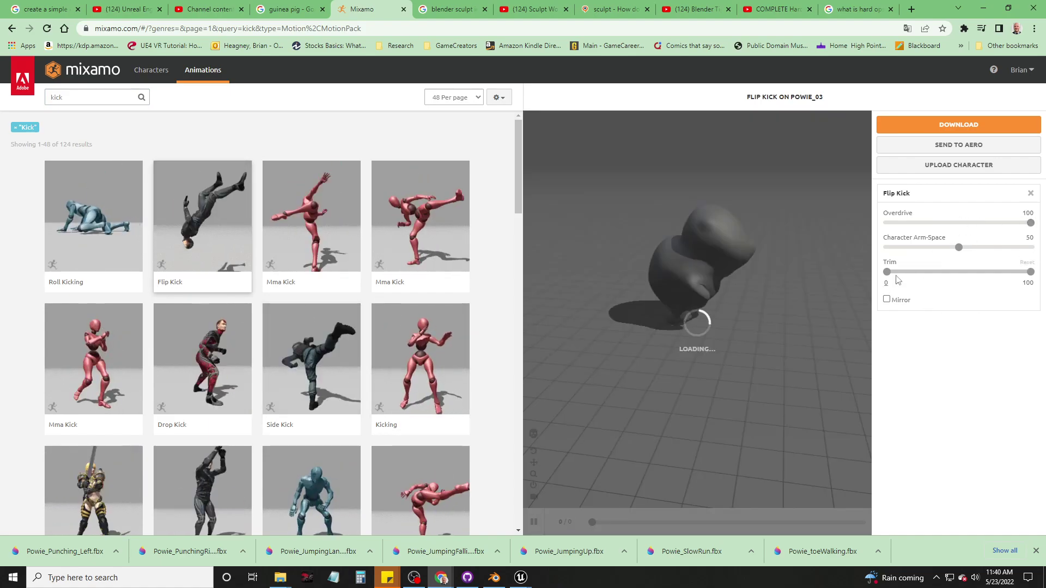
left_click_drag(887, 271, 915, 272)
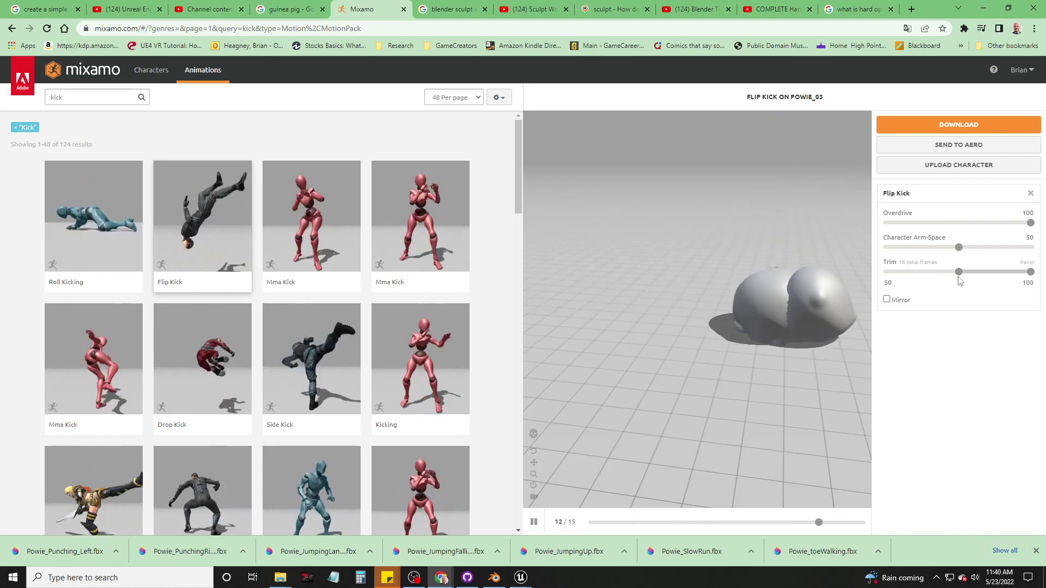
left_click_drag(959, 271, 913, 277)
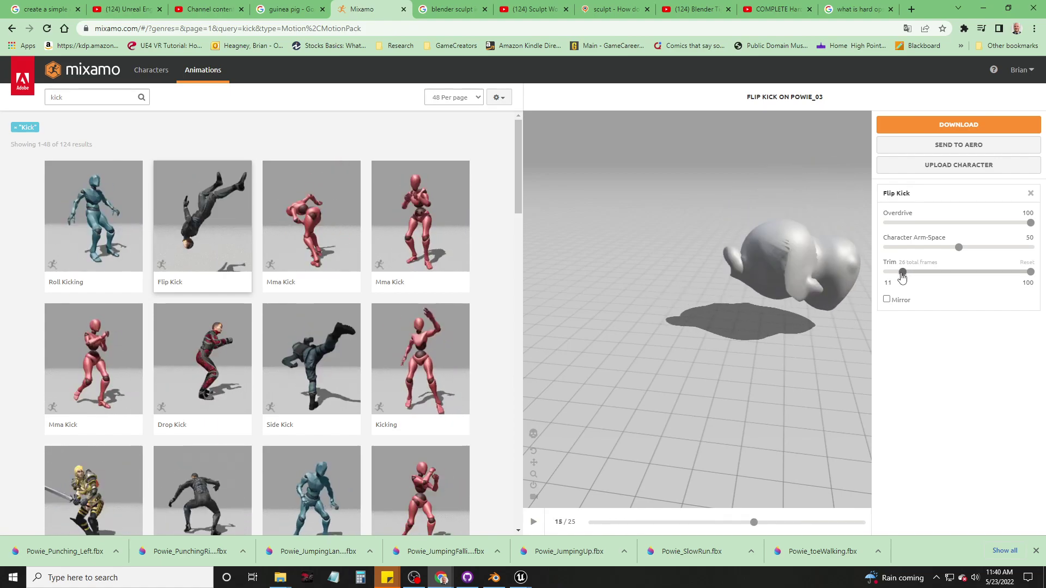
left_click(900, 275)
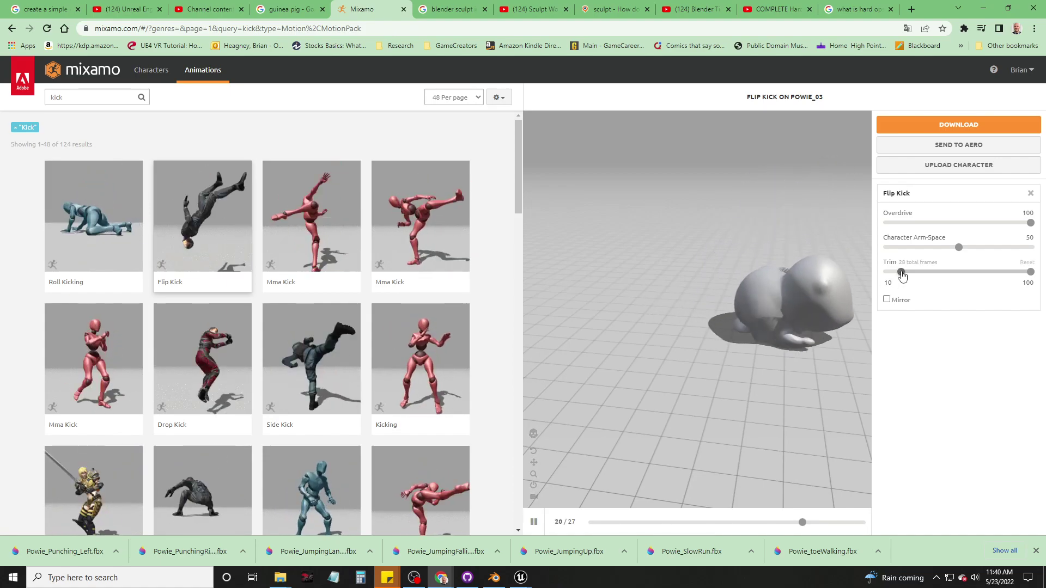
left_click_drag(960, 248, 1032, 248)
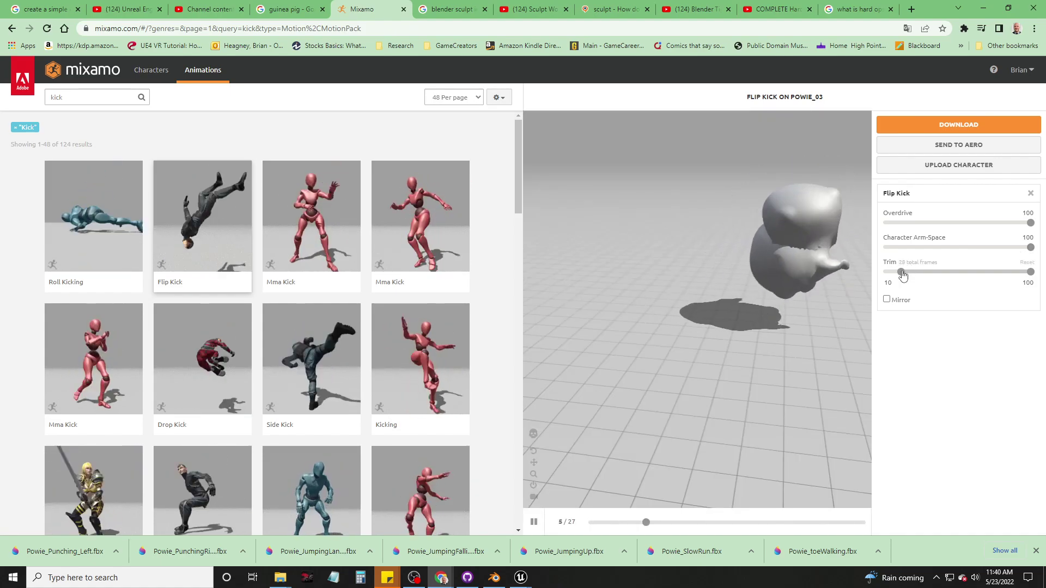
left_click_drag(906, 278, 905, 278)
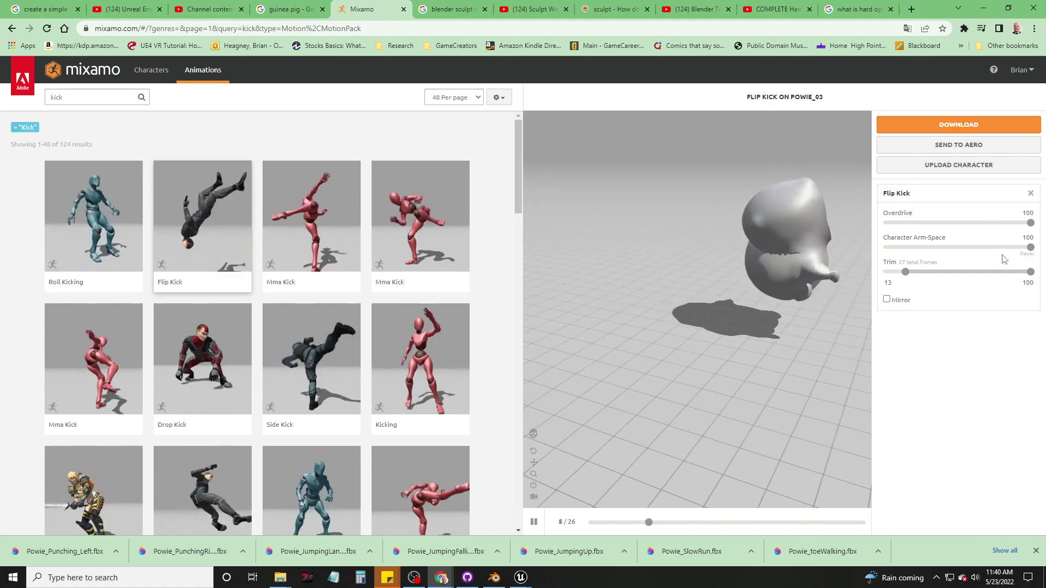
left_click_drag(1030, 271, 1023, 272)
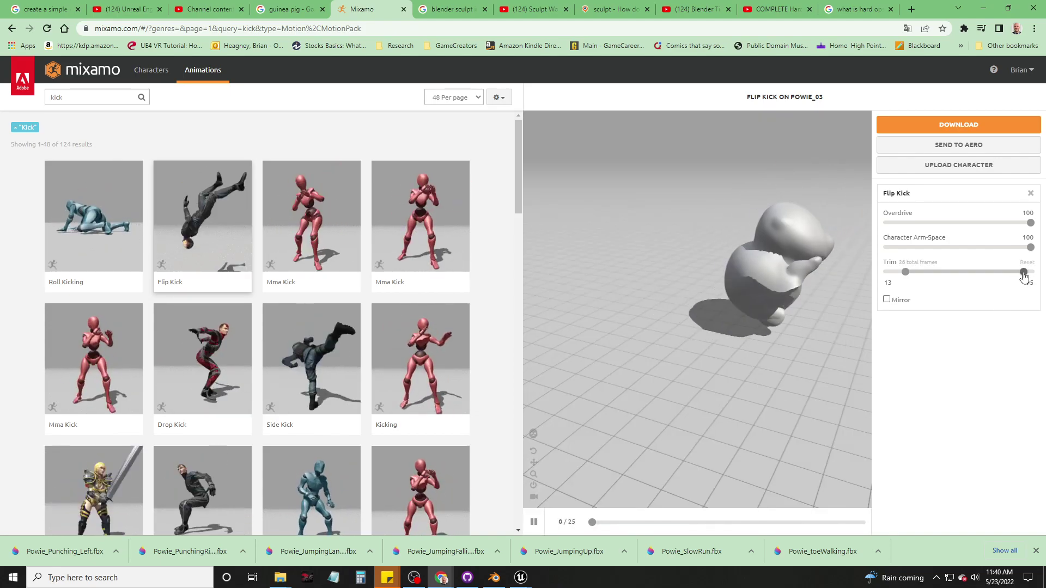
left_click_drag(1023, 271, 1017, 271)
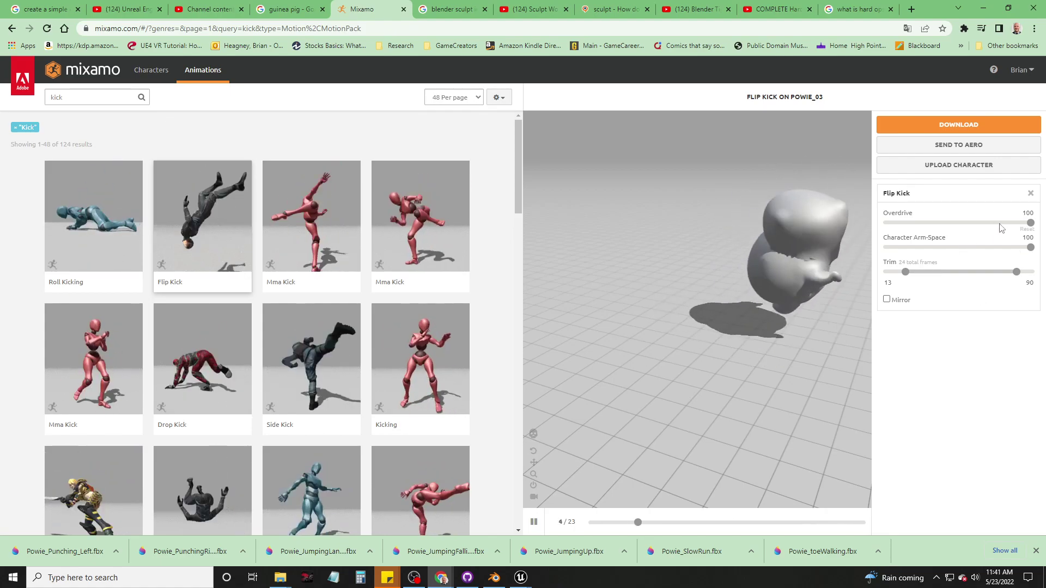
Step: Save the Flip Kick as Powie_Flip Kick.fbx, then load Mma Kick onto Powie
left_click(959, 125)
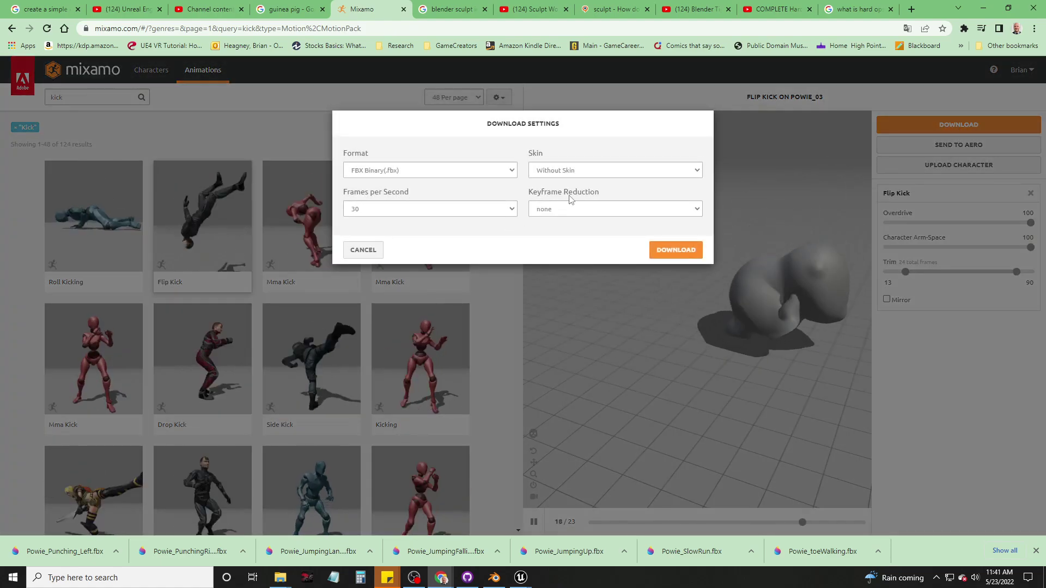
left_click(678, 251)
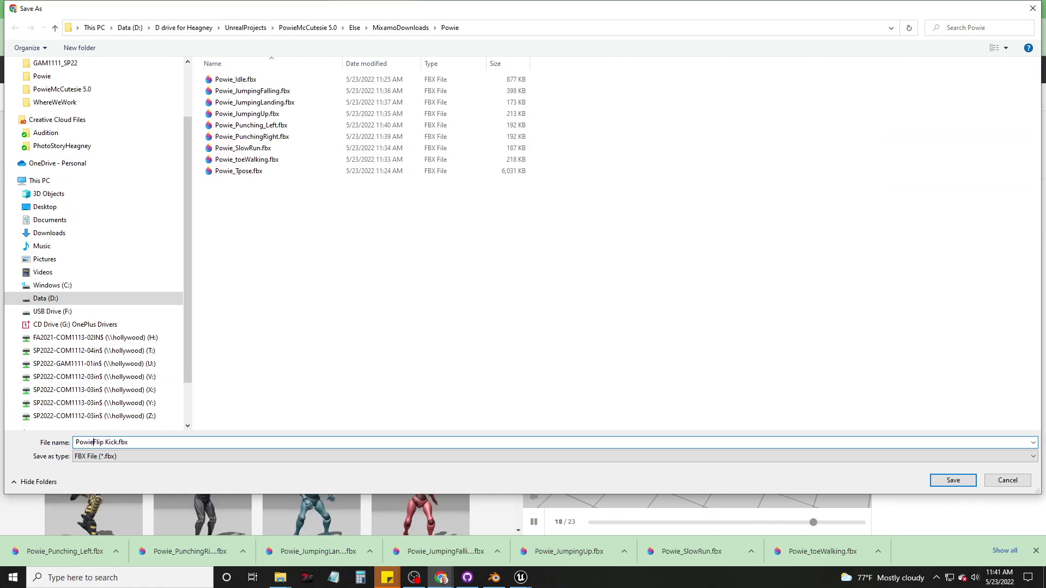
key("Return")
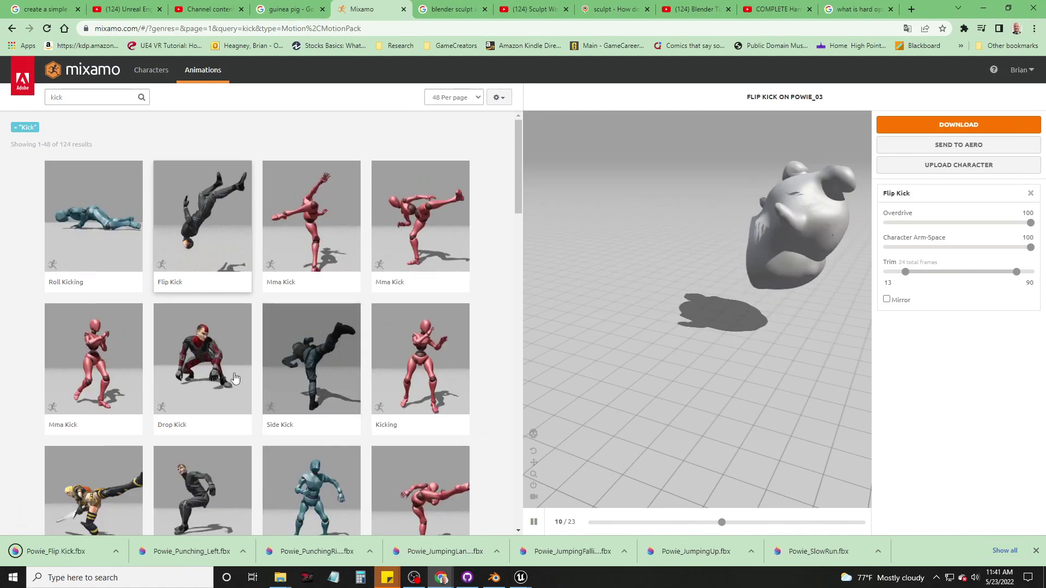
left_click(80, 371)
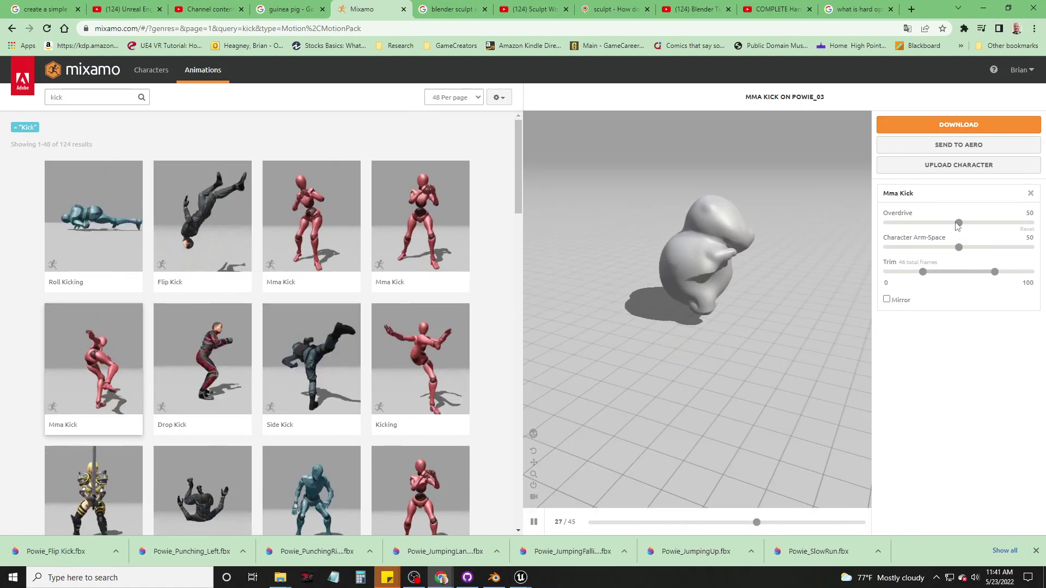
Step: Tune Mma Kick to Overdrive 88 and Character Arm-Space 80, with the trim starting at frame 25
left_click_drag(959, 223, 999, 223)
left_click(1013, 223)
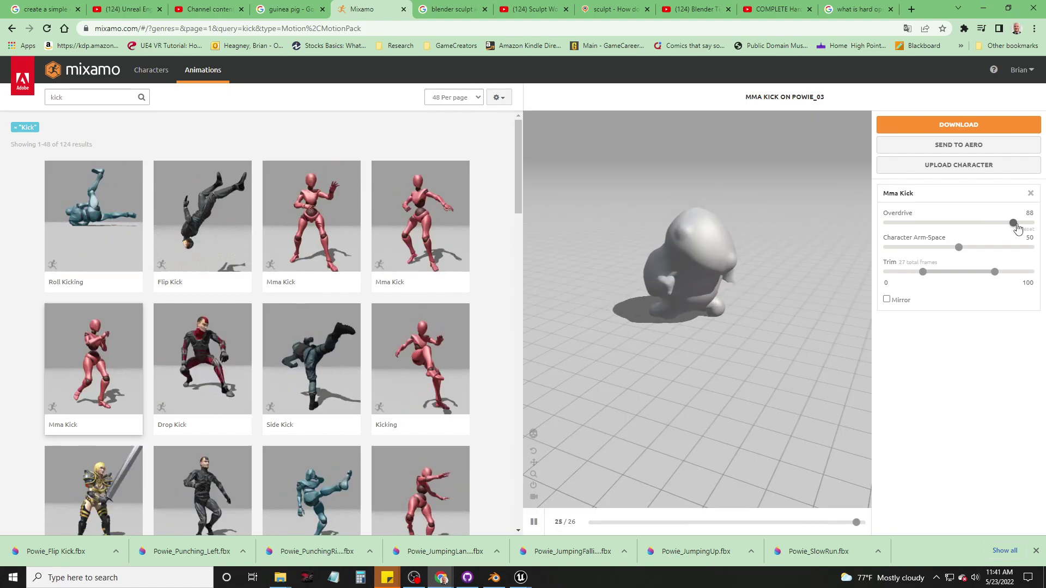
left_click(923, 273)
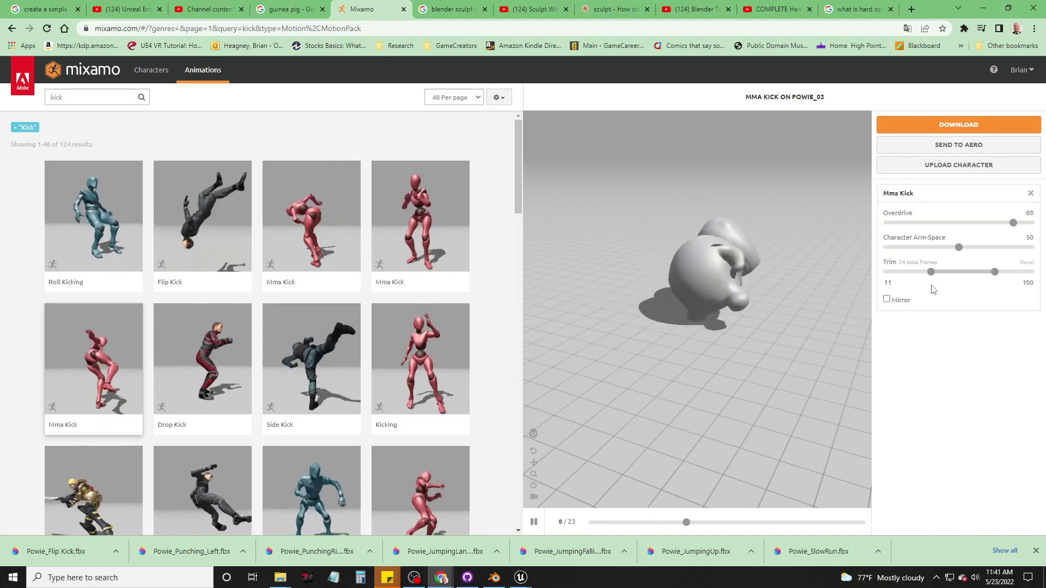
left_click_drag(931, 273, 937, 273)
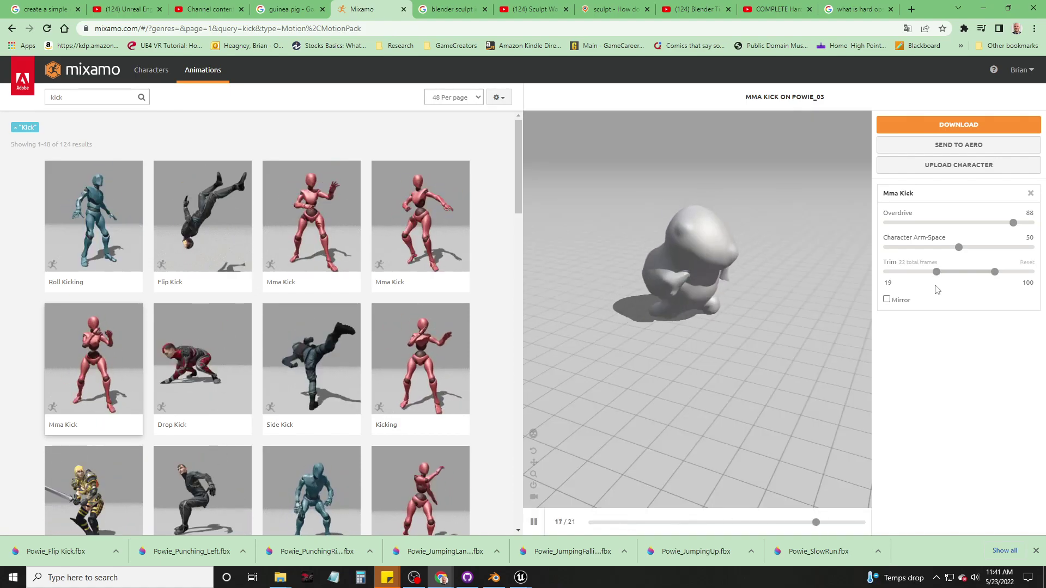
left_click(938, 275)
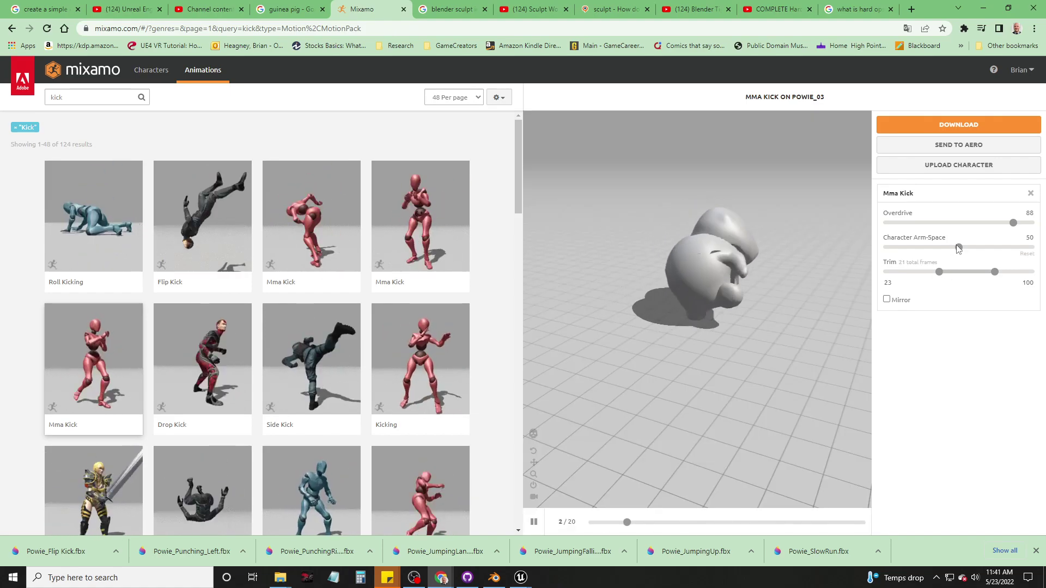
left_click_drag(965, 248, 1001, 249)
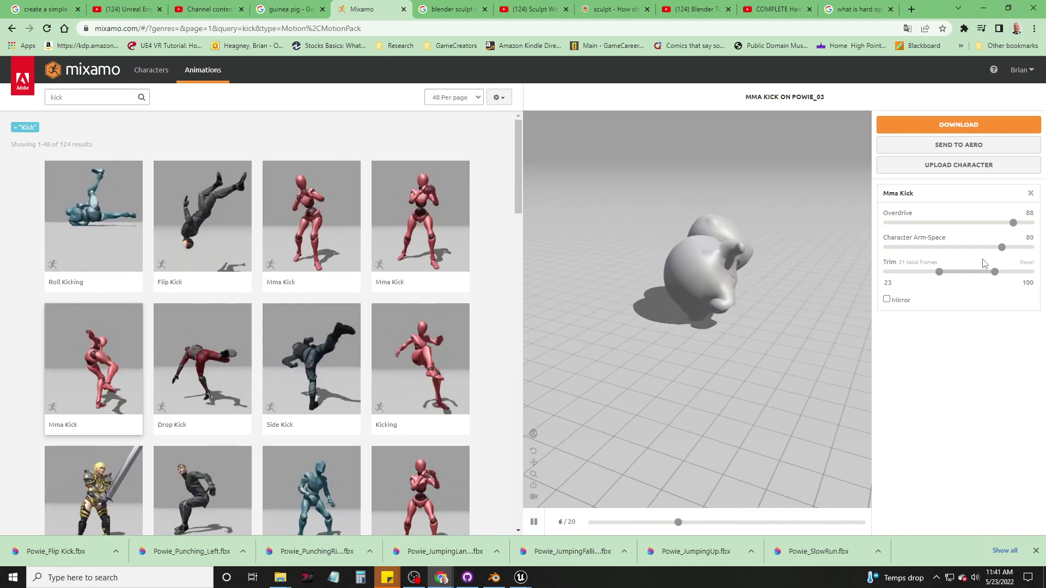
left_click(940, 272)
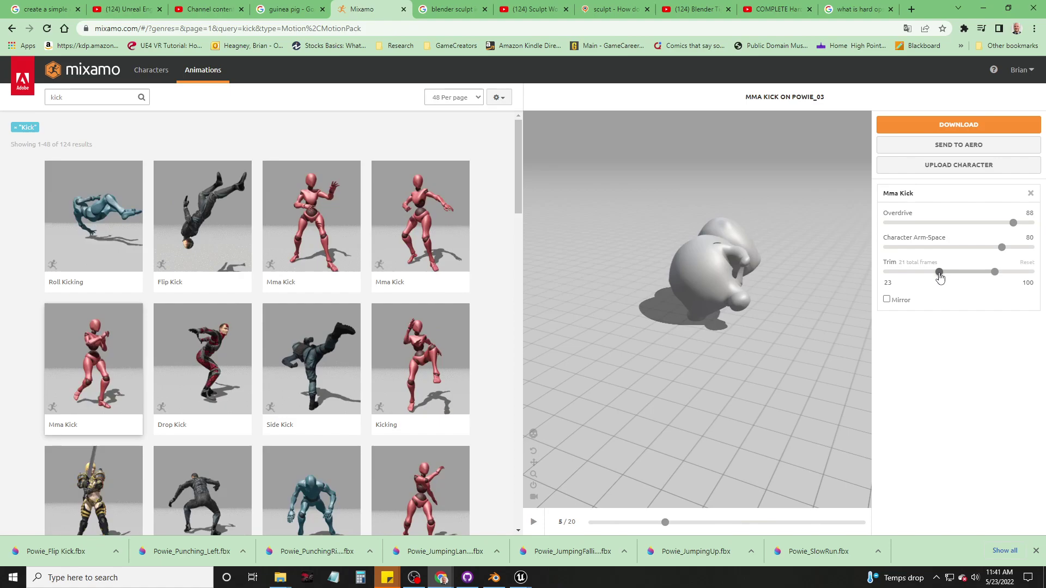
left_click_drag(942, 272, 942, 274)
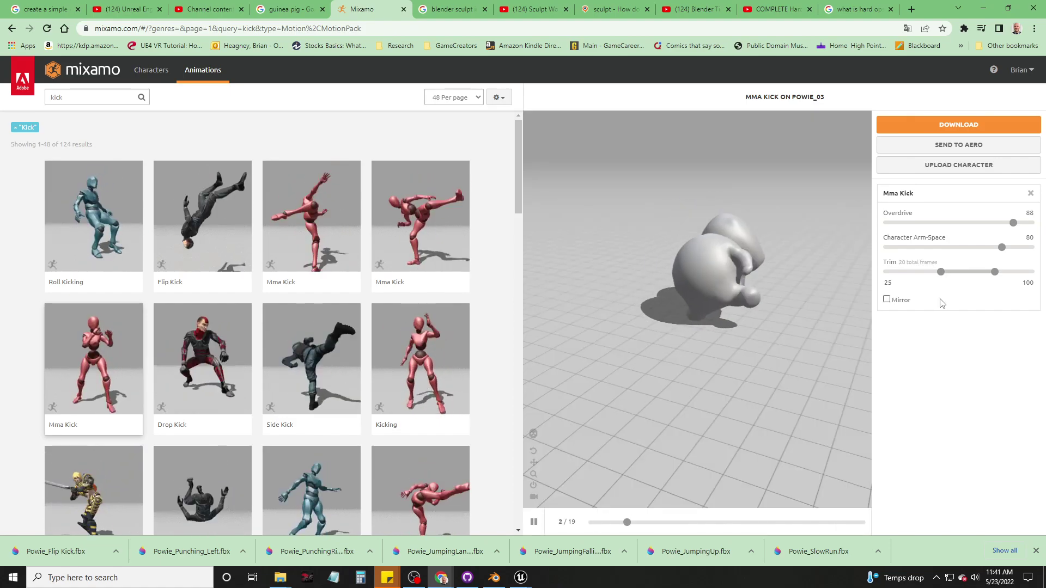
Step: Download the Mma Kick and save it as Powie_MmaKick_Right.fbx
left_click(933, 127)
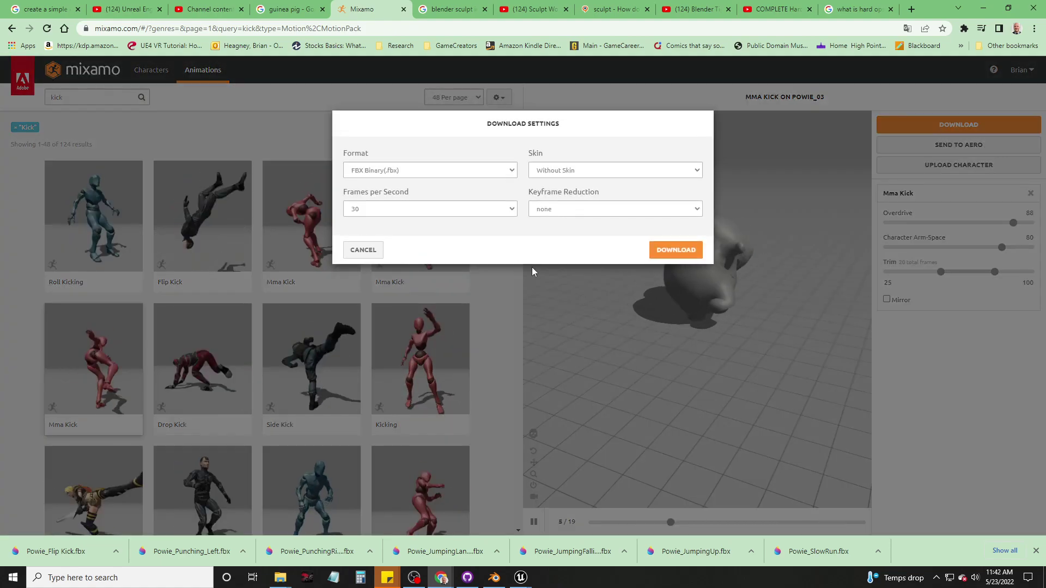
left_click(661, 251)
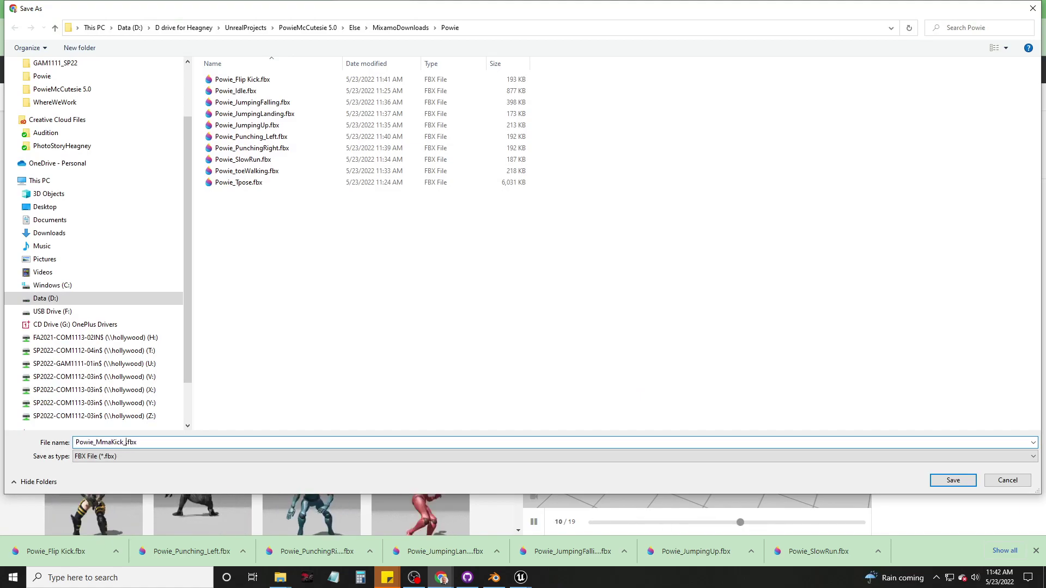
key("Return")
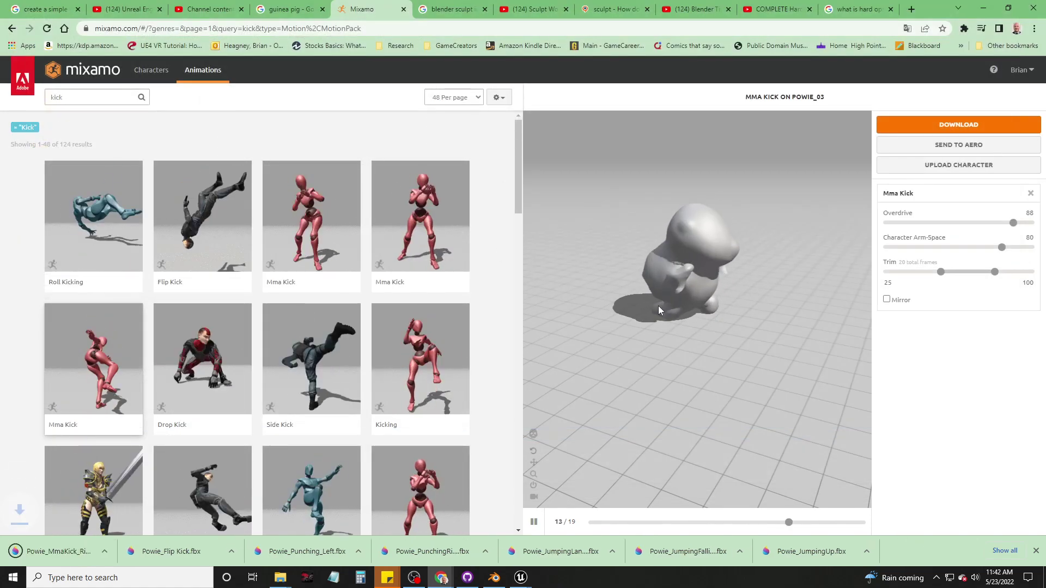
Step: Mirror the Mma Kick, save it as Powie_MmaKick_Left.fbx, and close the kick's settings
left_click(886, 300)
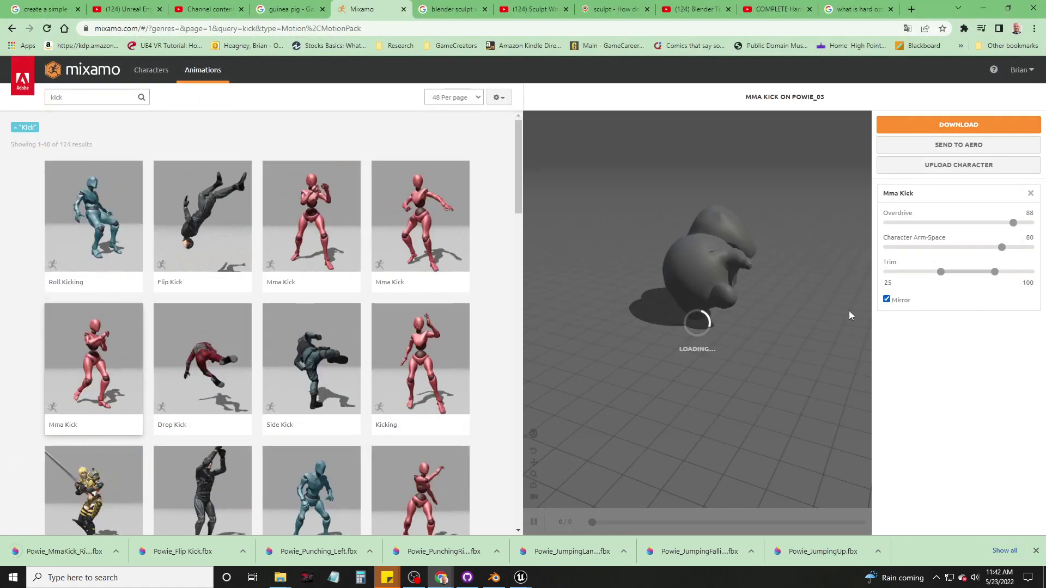
left_click(958, 124)
left_click(670, 249)
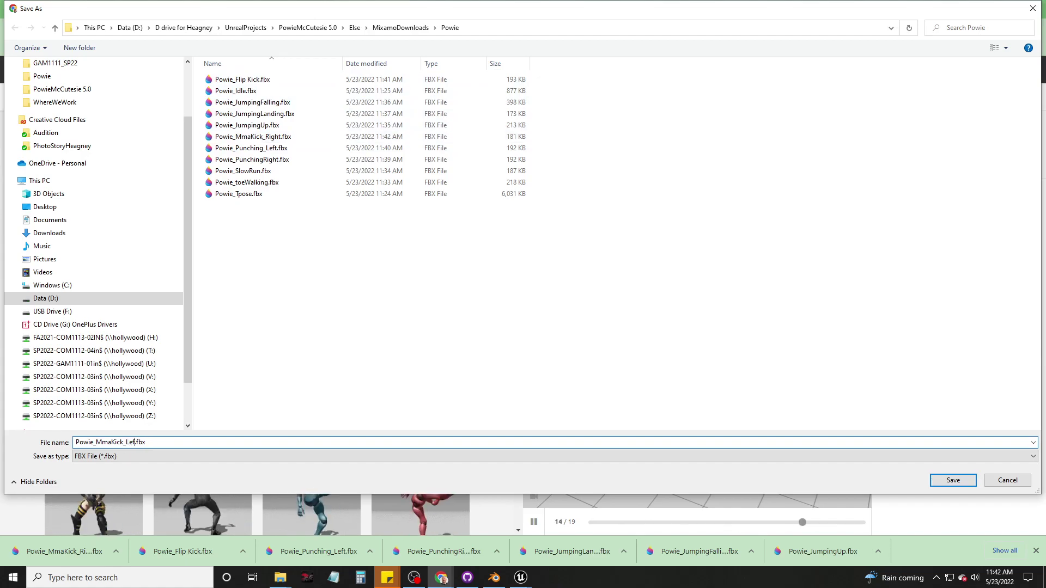
key("Return")
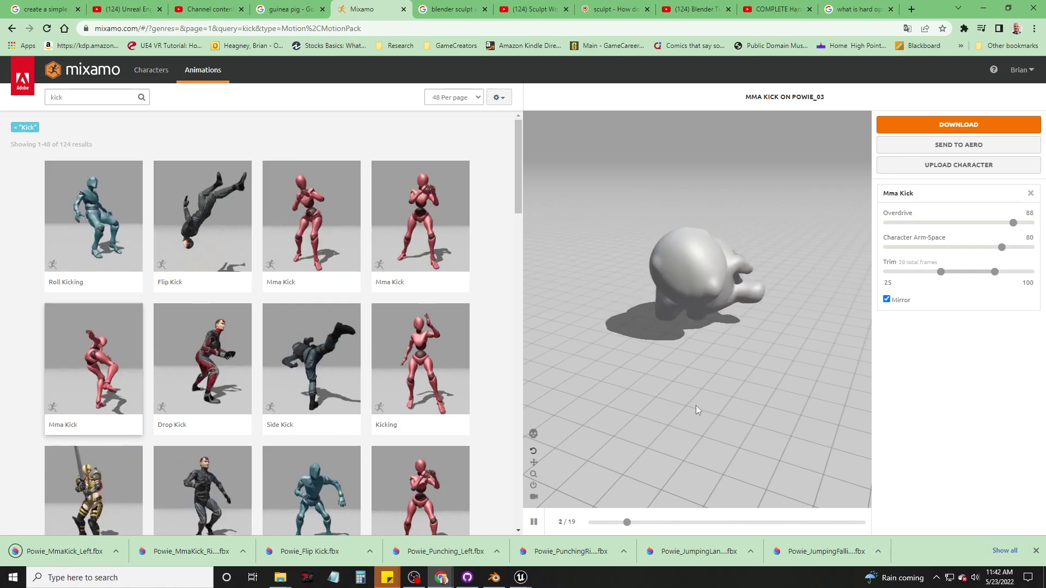
left_click(1030, 193)
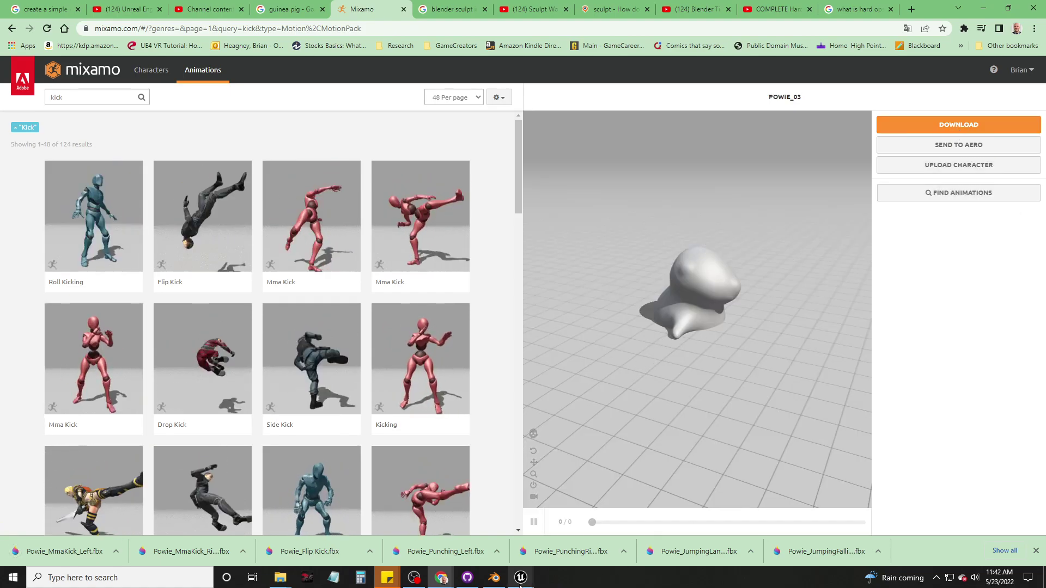
Step: In Unreal, import the ten Powie animation FBX files into Mixamations with the Powie_Tpose skeleton
mouse_move(520, 580)
left_click(577, 554)
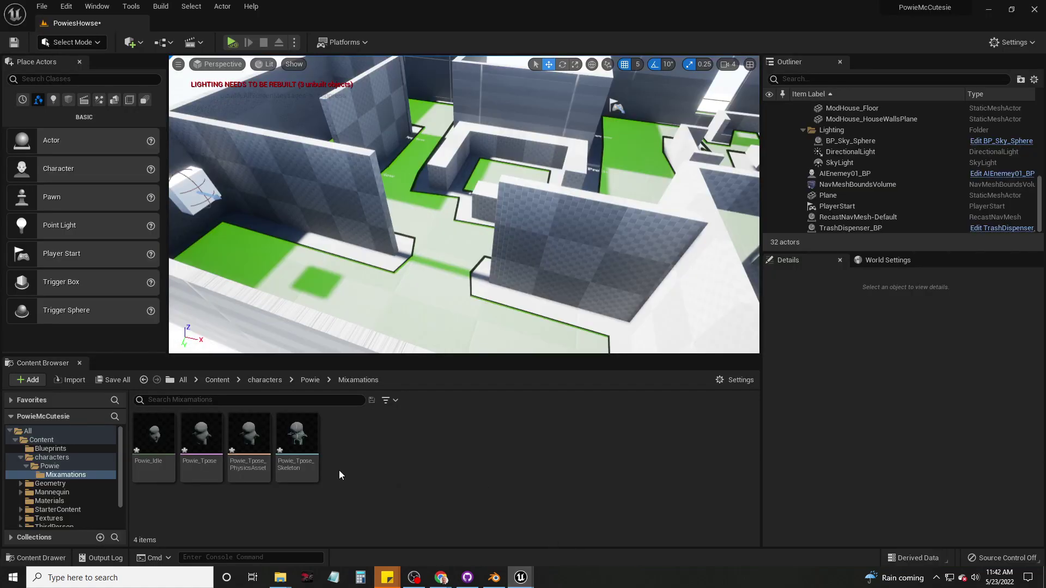
right_click(375, 488)
left_click(435, 106)
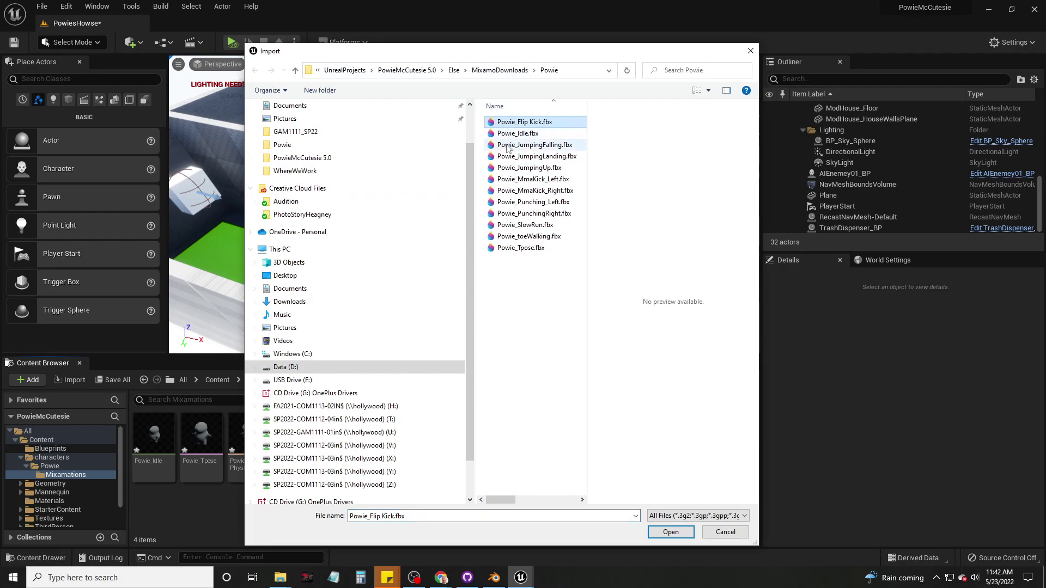
left_click(510, 248, "shift")
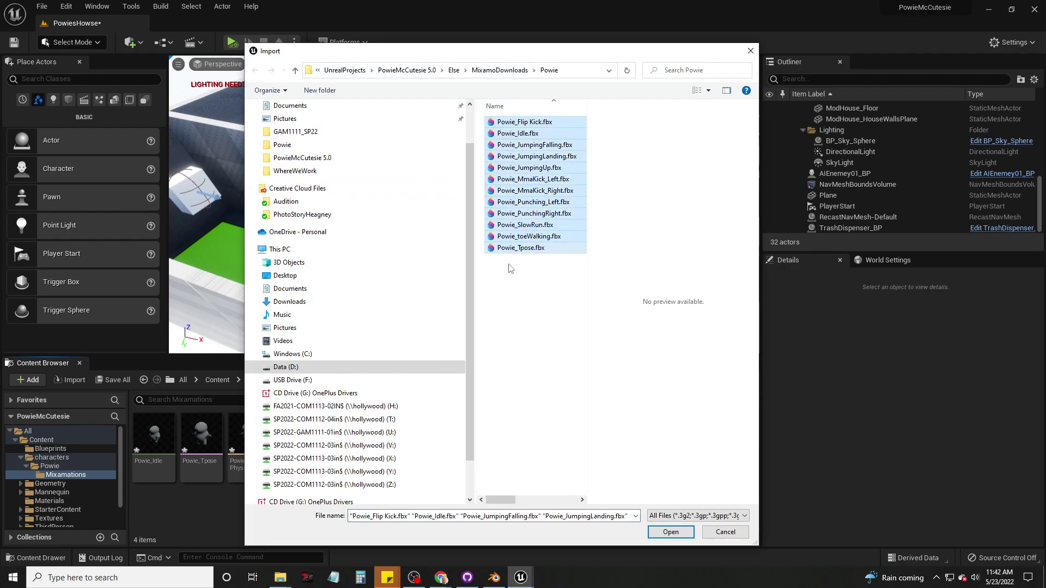
left_click(517, 133)
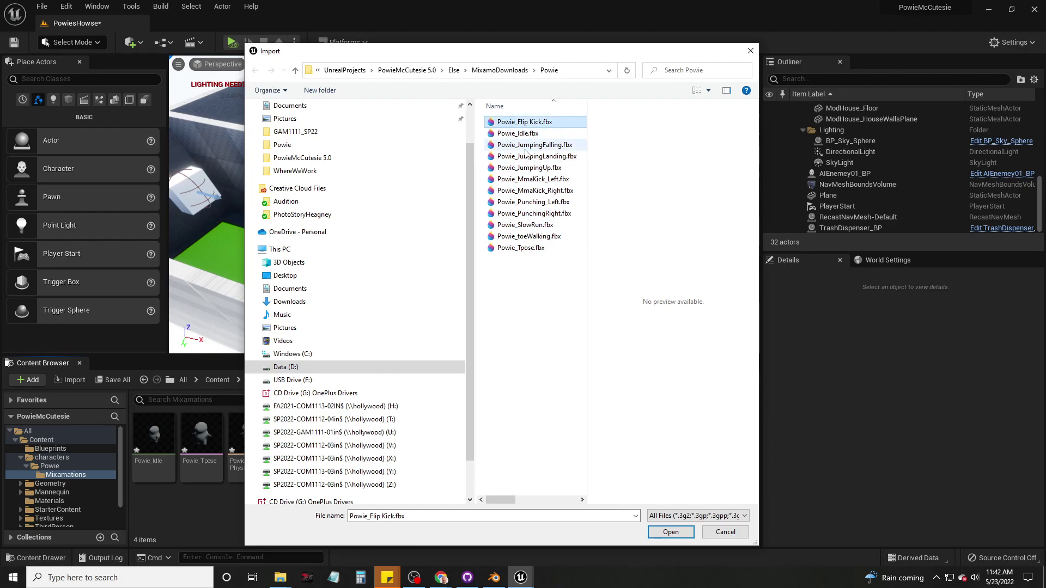
left_click(523, 236, "shift")
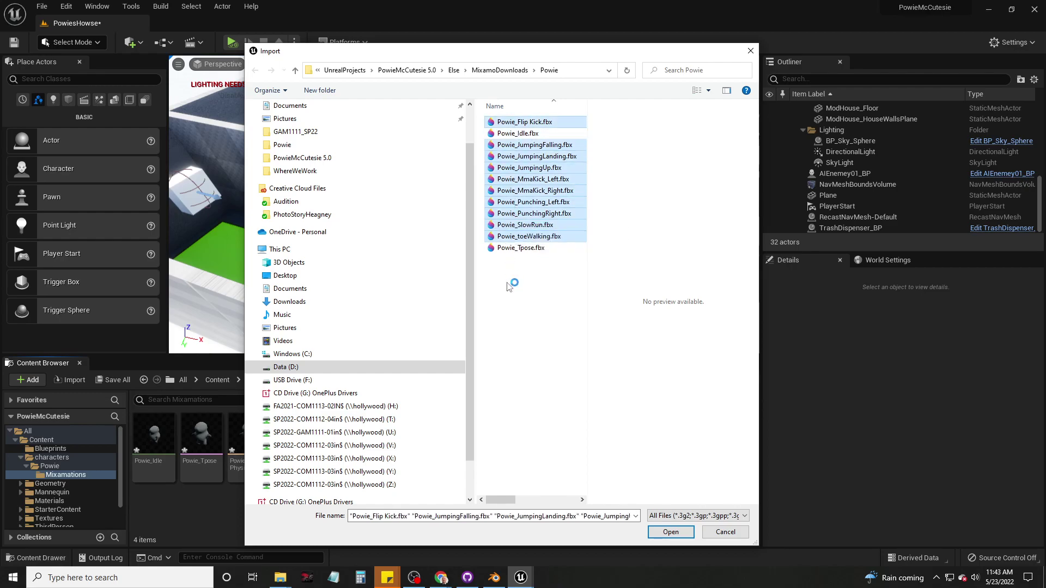
left_click(662, 536)
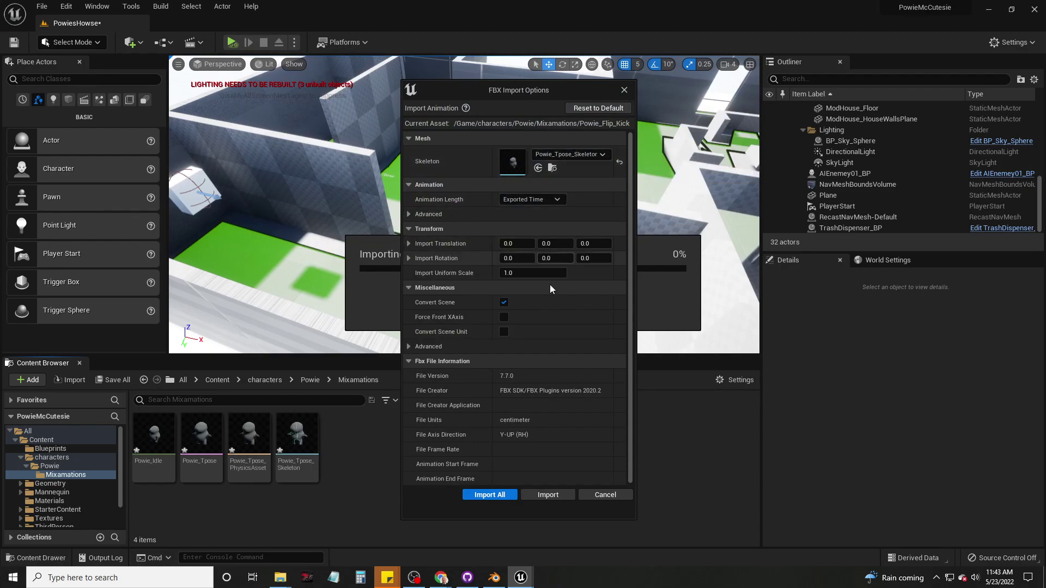
left_click(487, 495)
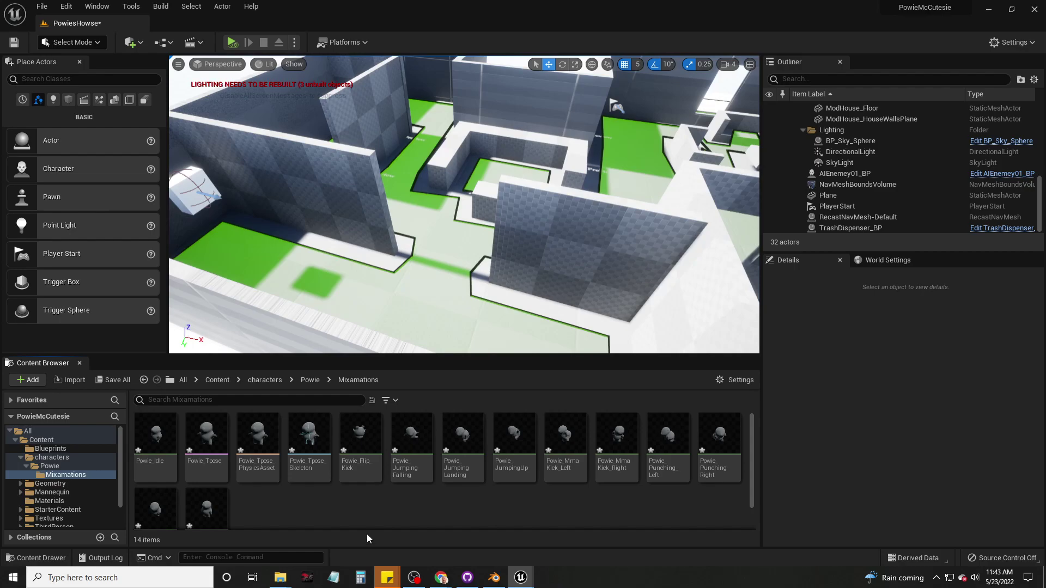
double_click(357, 434)
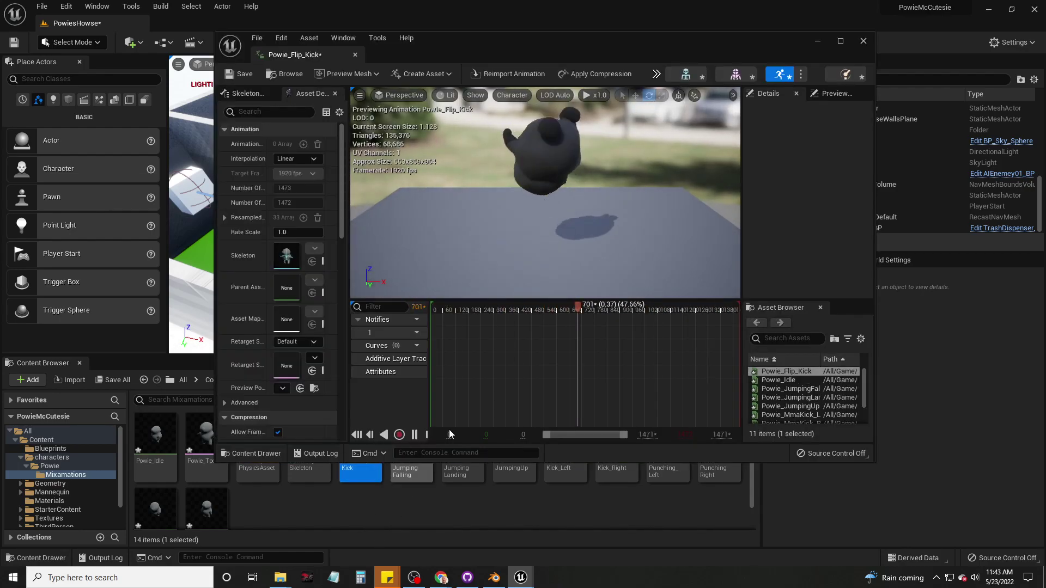
left_click(863, 41)
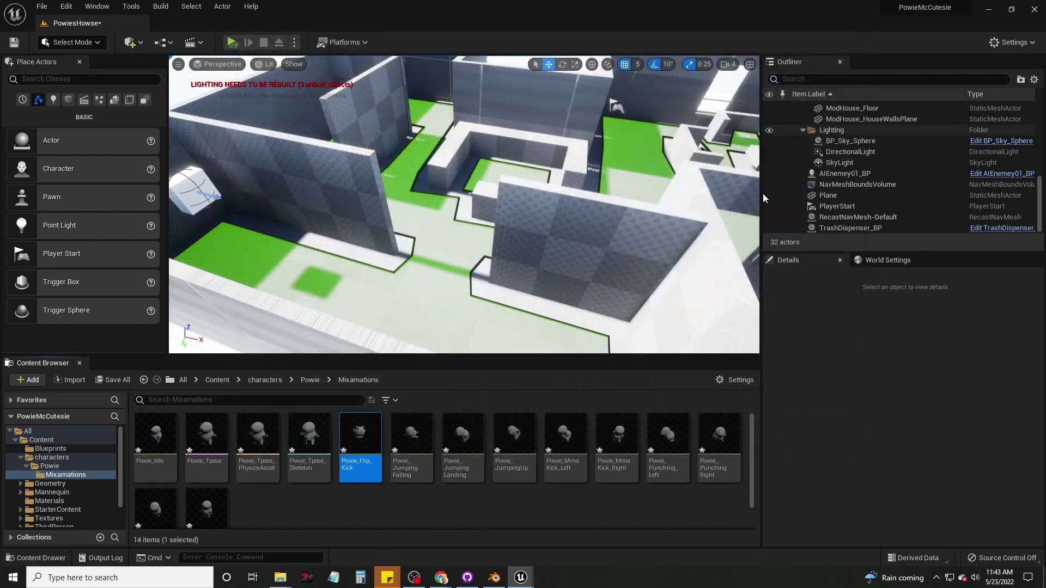